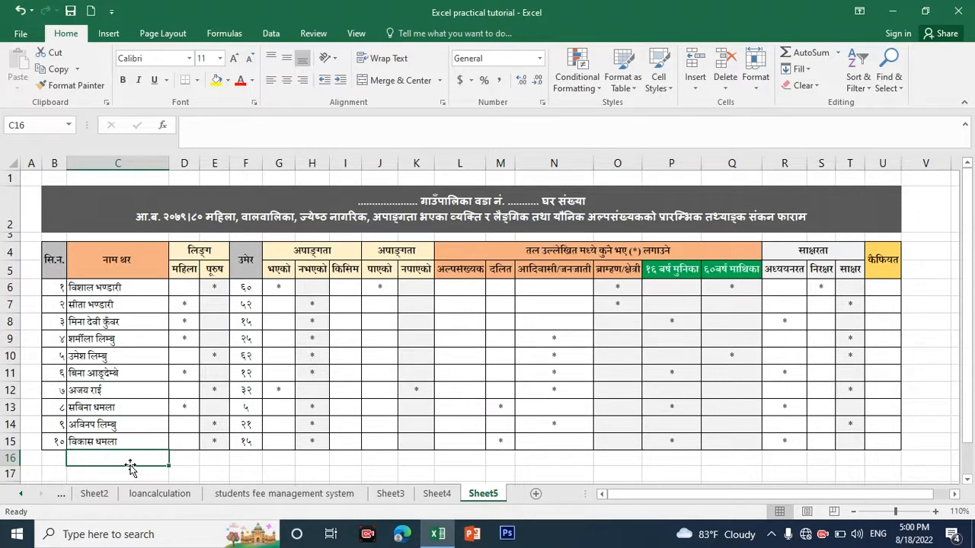
pyautogui.moveTo(76, 285)
pyautogui.mouseDown()
pyautogui.moveTo(498, 385)
pyautogui.moveTo(773, 407)
pyautogui.moveTo(867, 428)
pyautogui.moveTo(873, 445)
pyautogui.mouseUp()
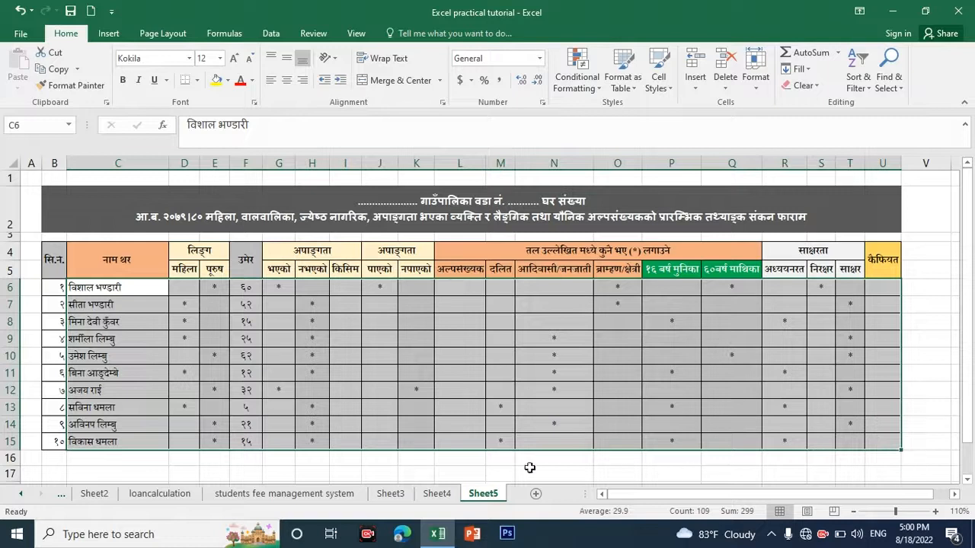
pyautogui.click(530, 467)
pyautogui.click(125, 460)
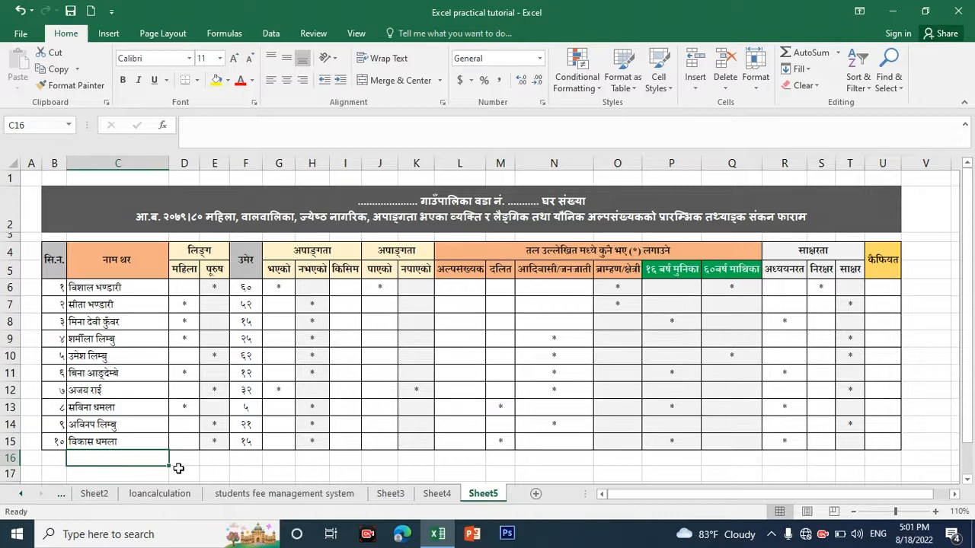
pyautogui.click(55, 442)
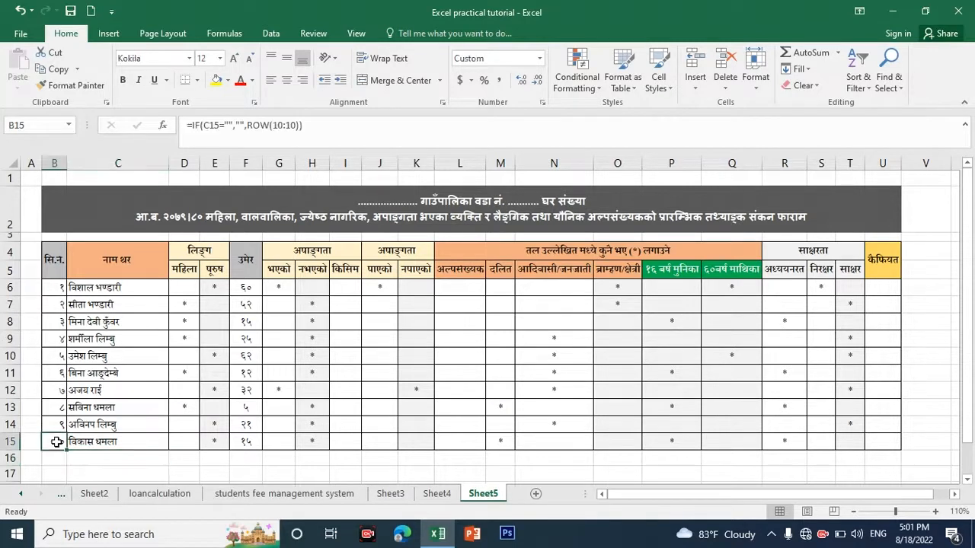
pyautogui.click(130, 458)
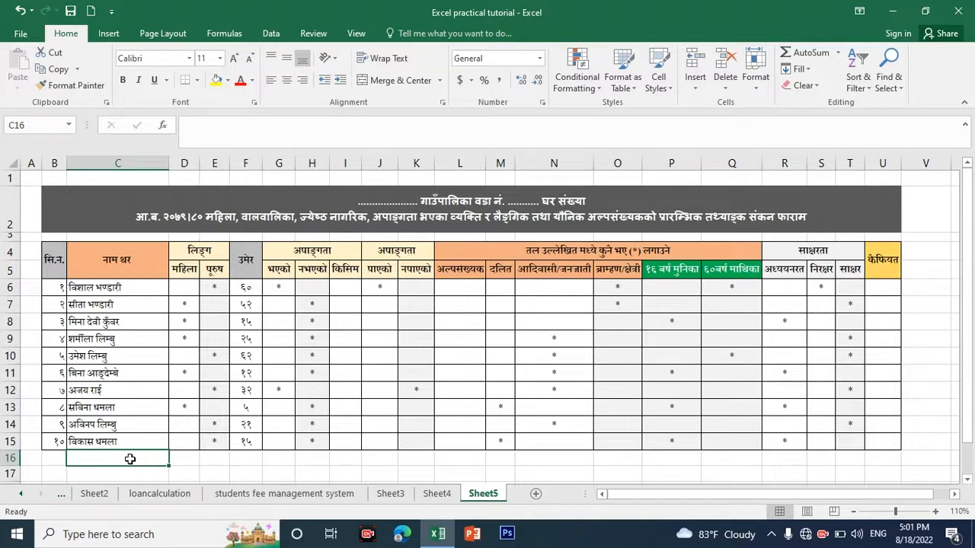
# Step: Merge and center cells B16:C16 below the table and enter "Total count population" in the merged cell
pyautogui.moveTo(56, 458); pyautogui.dragTo(83, 458)
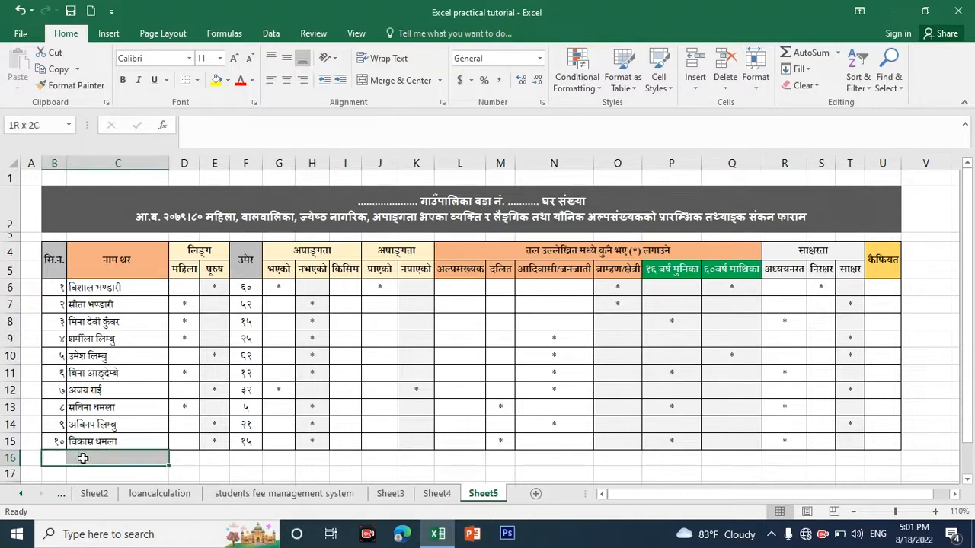
pyautogui.click(372, 81)
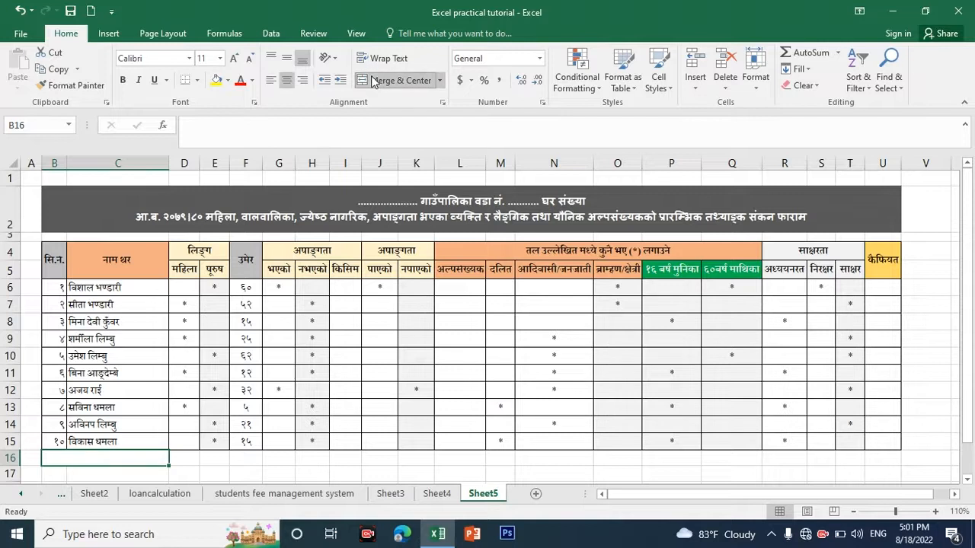
pyautogui.write('Total cou')
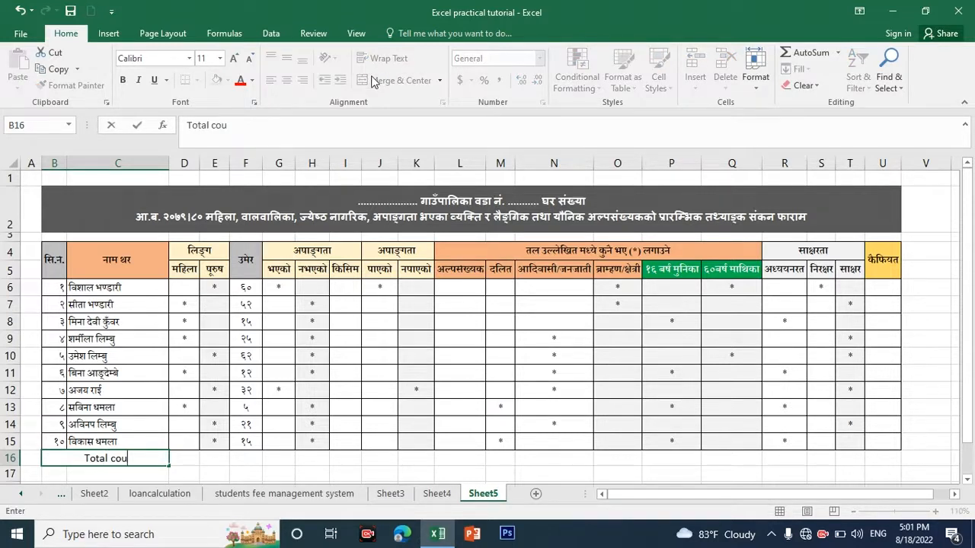
pyautogui.write('nt population')
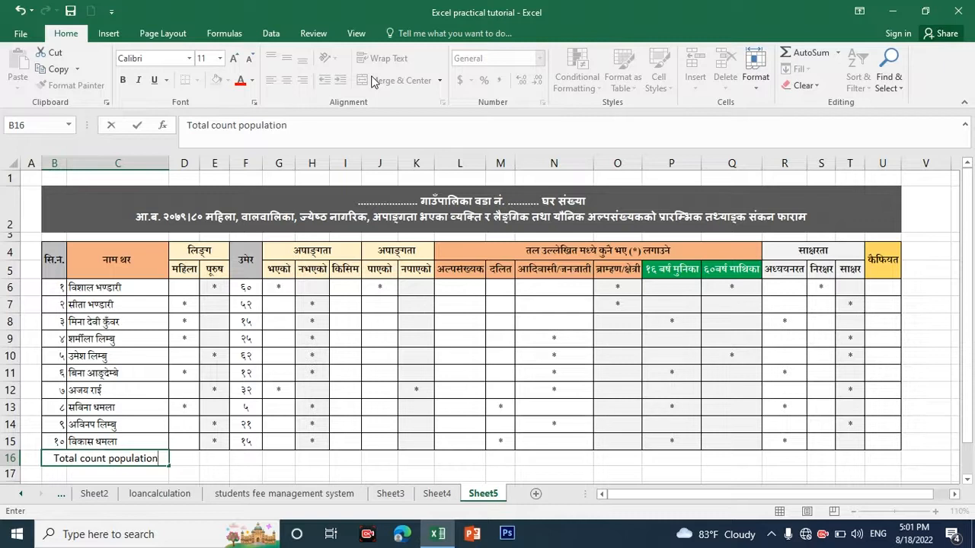
pyautogui.press('Return')
# Step: Apply all borders to the total row B16:U16 and add a thick outside border around it
pyautogui.moveTo(115, 460); pyautogui.dragTo(881, 453)
pyautogui.click(396, 80)
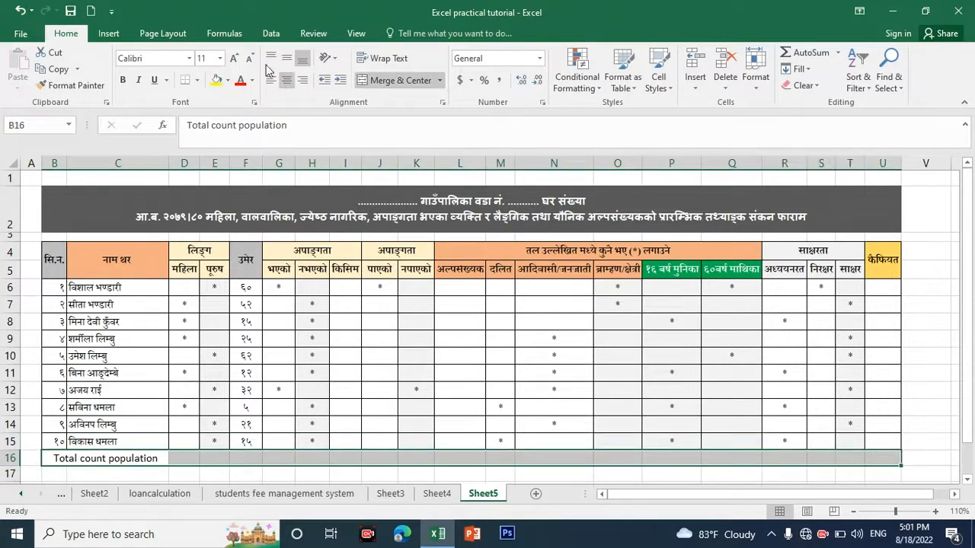
pyautogui.click(196, 80)
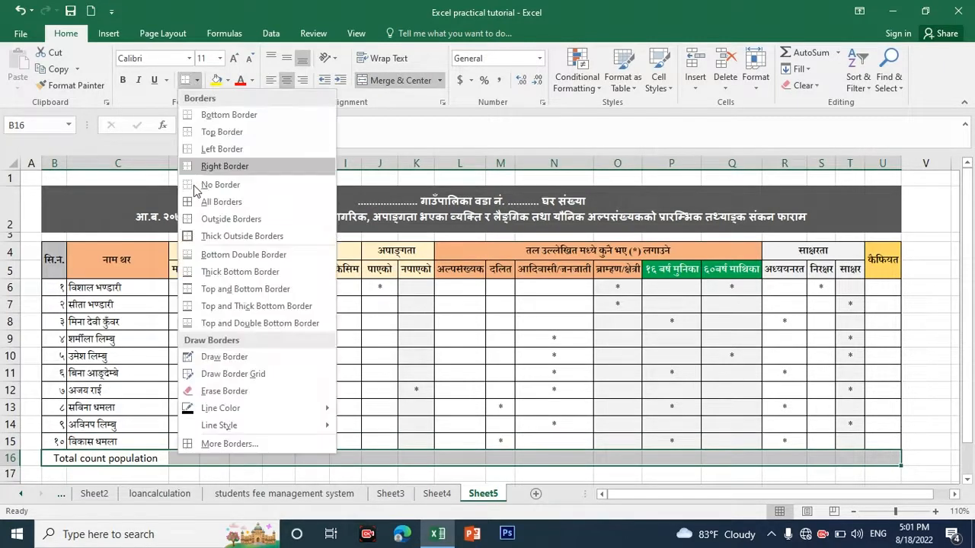
pyautogui.click(233, 242)
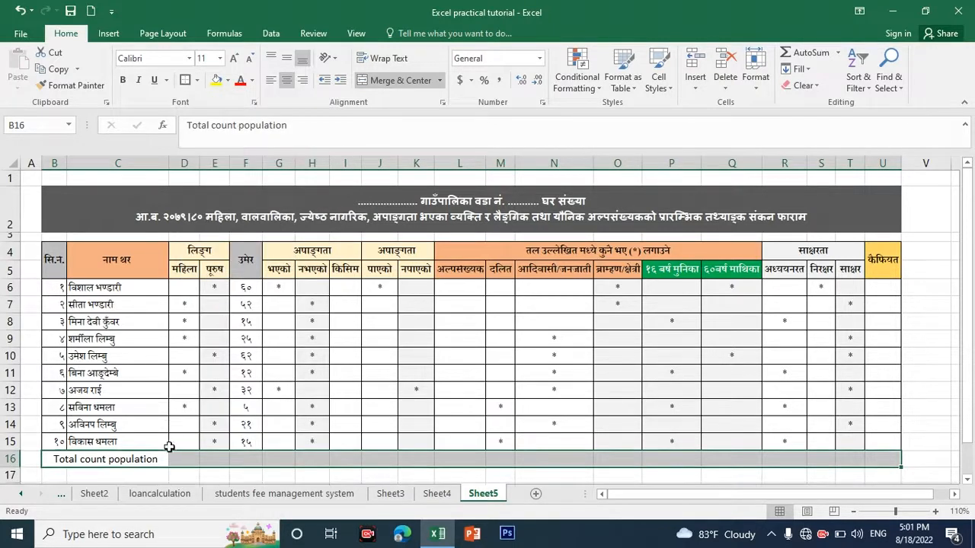
pyautogui.click(196, 80)
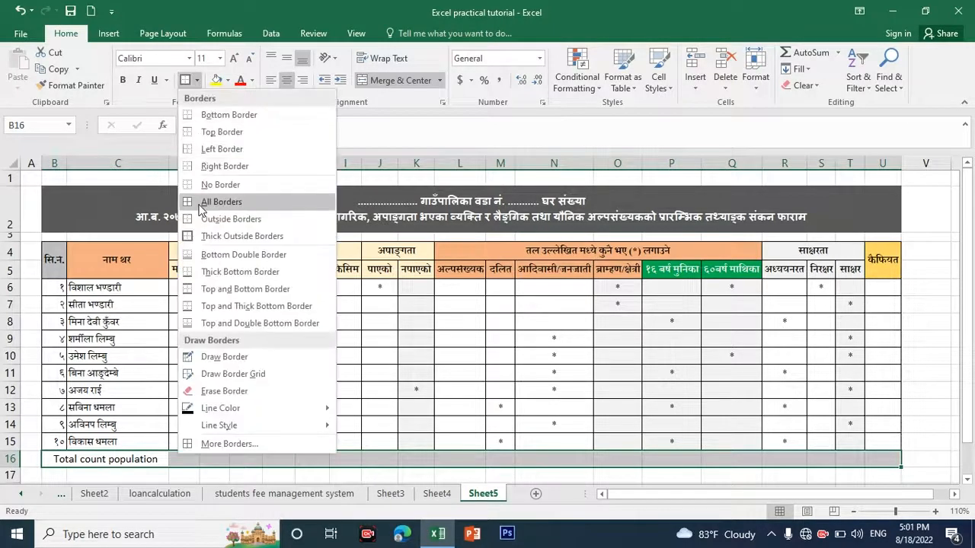
pyautogui.click(202, 203)
pyautogui.moveTo(95, 456); pyautogui.dragTo(875, 458)
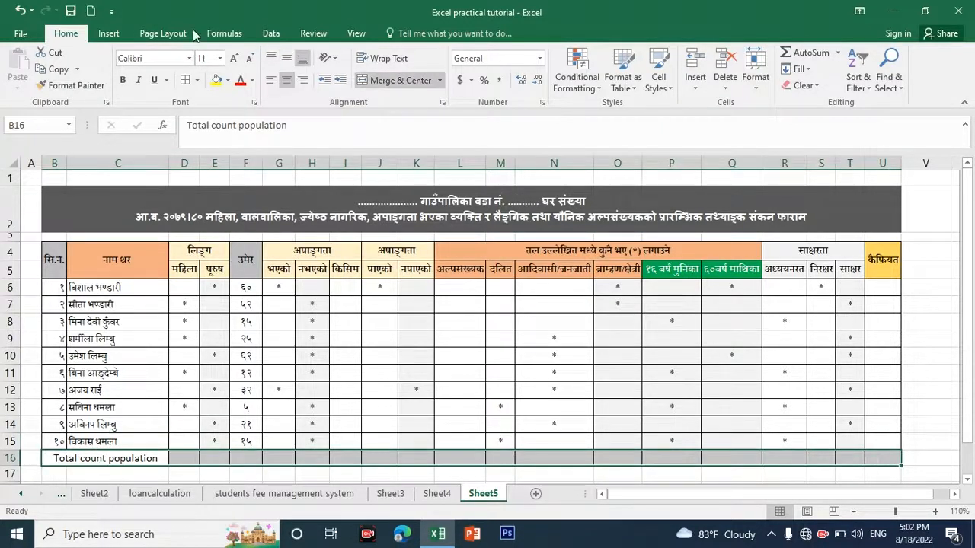
pyautogui.click(196, 80)
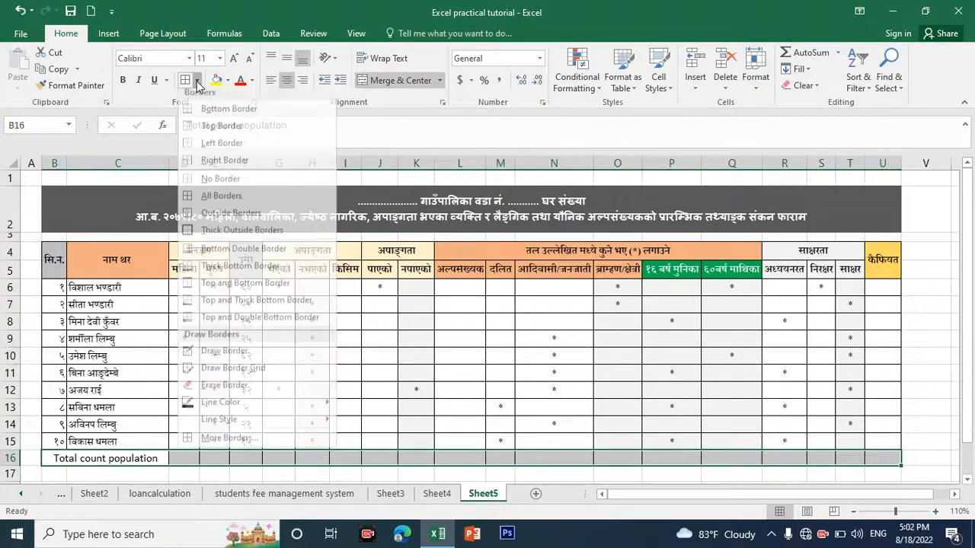
pyautogui.click(228, 236)
pyautogui.click(173, 441)
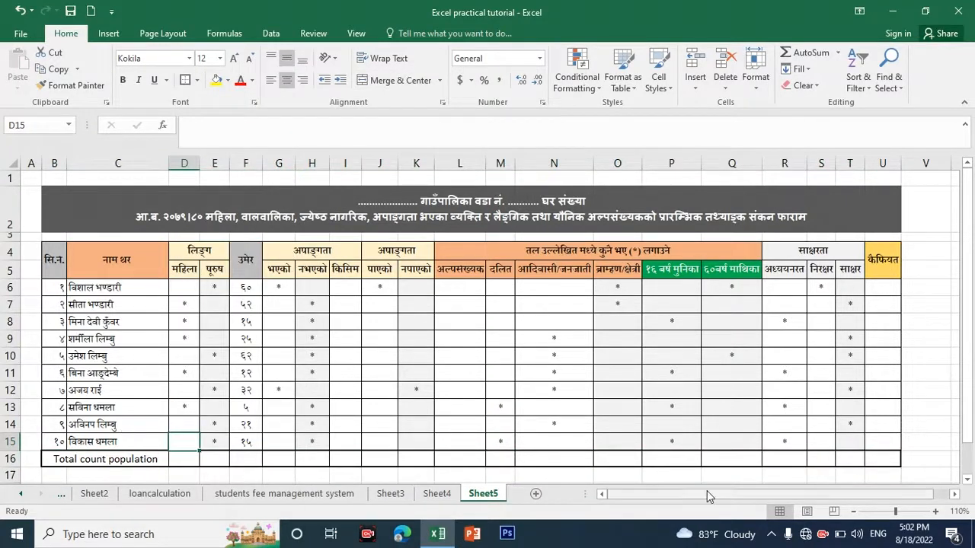
# Step: Enter the text label "count()" in cell C20 below the table
pyautogui.click(195, 458)
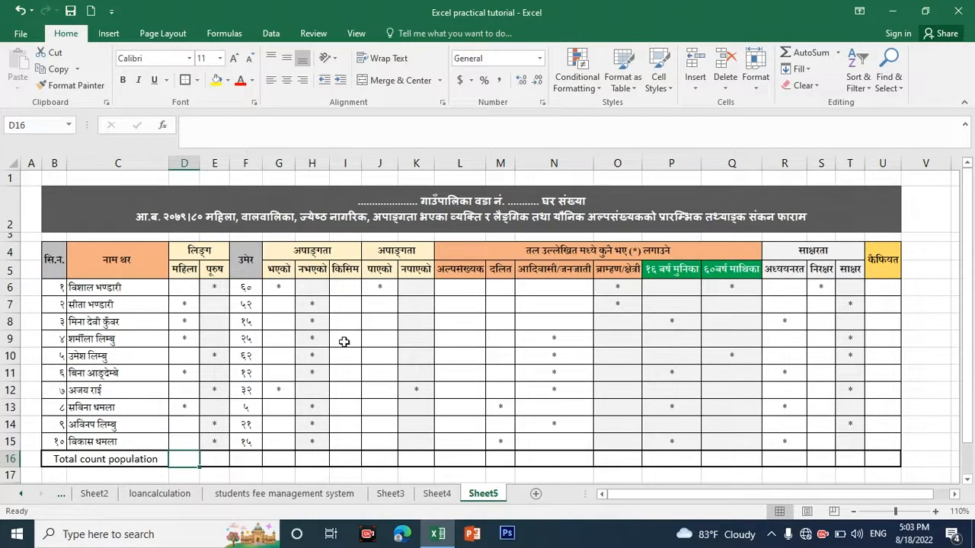
pyautogui.scroll(-1, 304, 363)
pyautogui.scroll(-1, 304, 363)
pyautogui.click(121, 448)
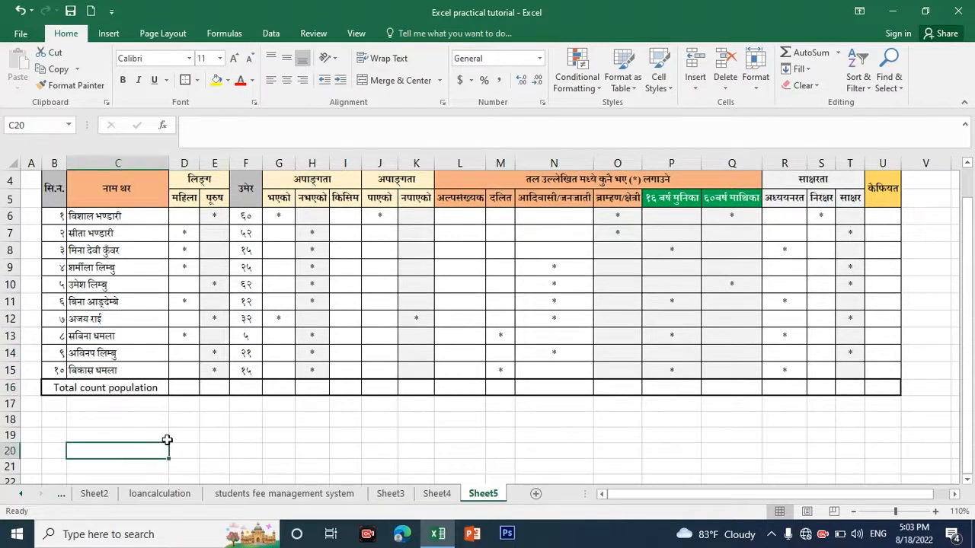
pyautogui.write('co')
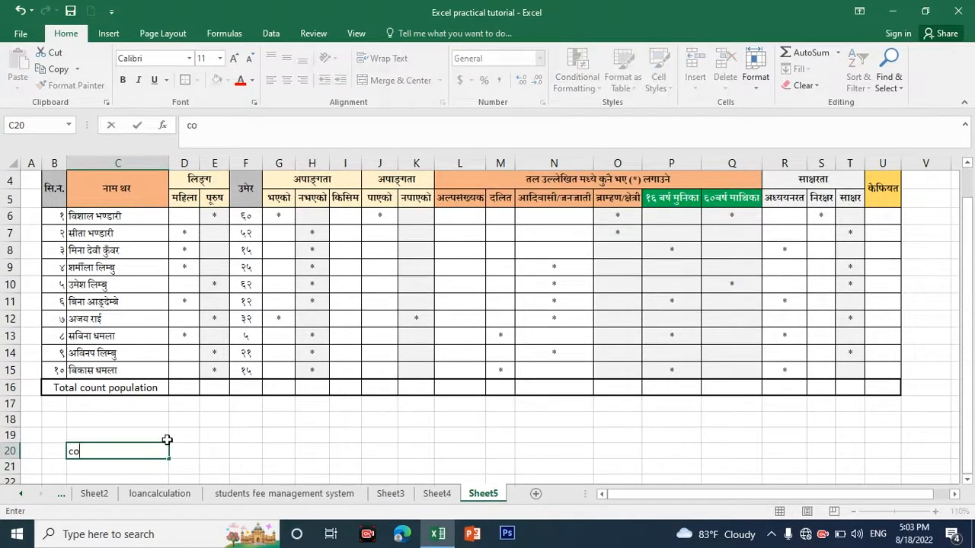
pyautogui.write('unt()')
pyautogui.press('Return')
# Step: Enter the text labels "counta()" in cell C21 and "countif()" in cell C22
pyautogui.write('counta90')
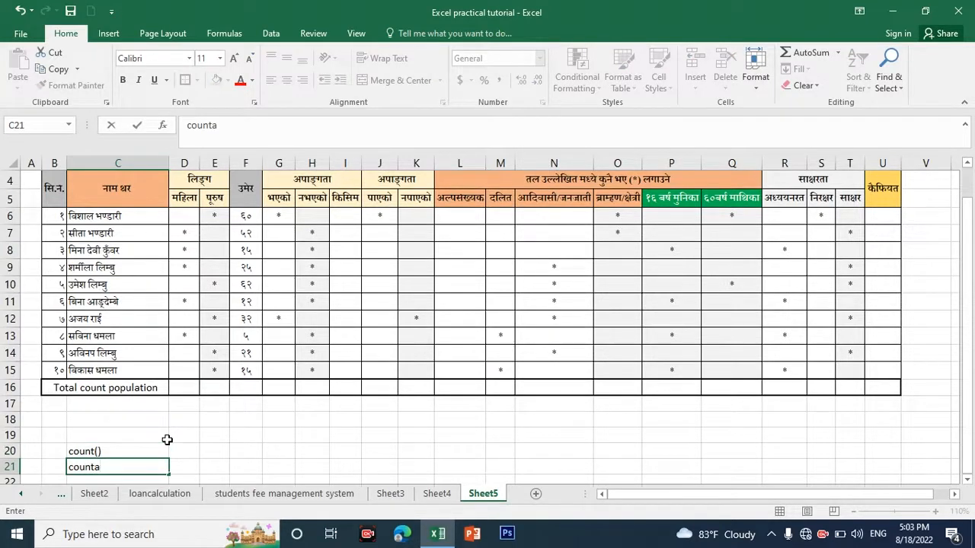
pyautogui.press('BackSpace')
pyautogui.press('BackSpace')
pyautogui.write('()')
pyautogui.press('Return')
pyautogui.write('cou')
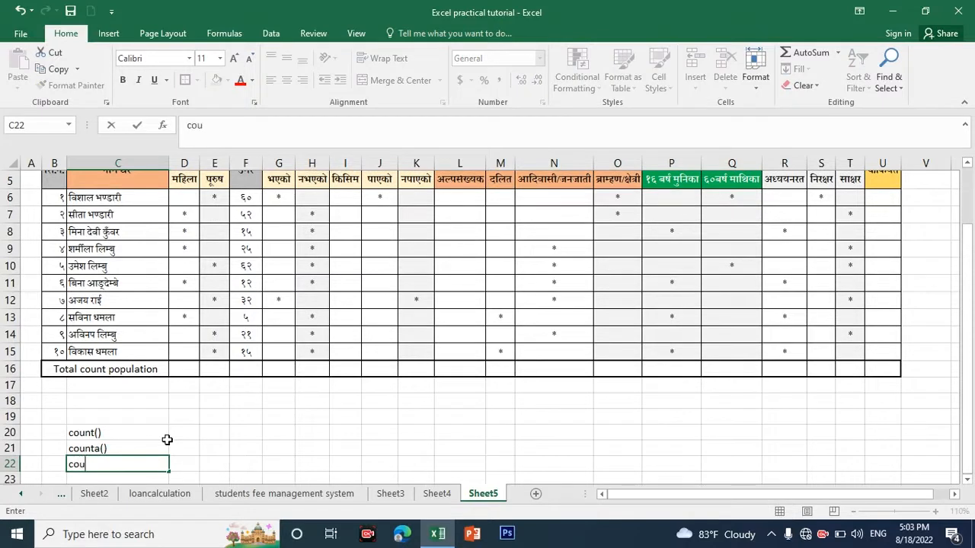
pyautogui.write('ntif()')
pyautogui.press('Return')
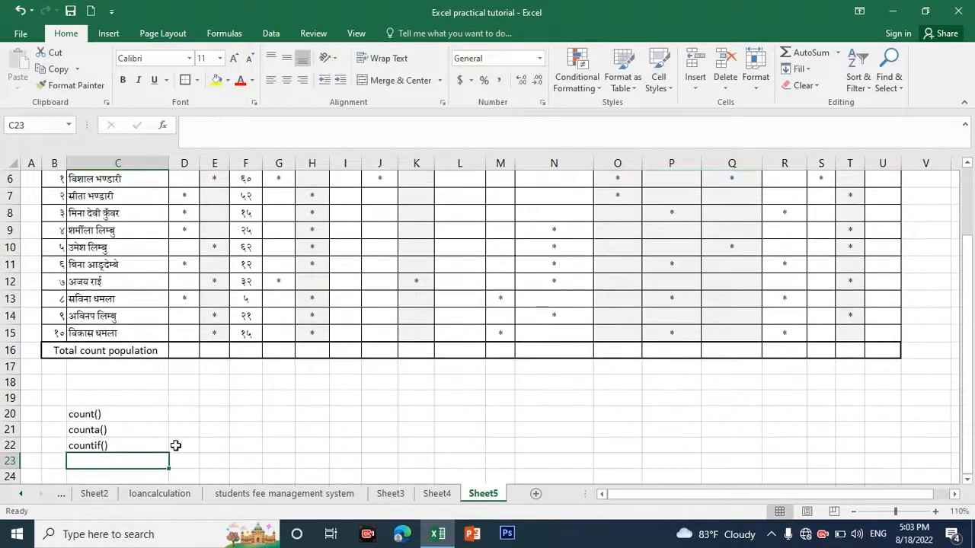
# Step: Try the COUNT function in cell D20 on the female column's range D6:D15
pyautogui.click(130, 418)
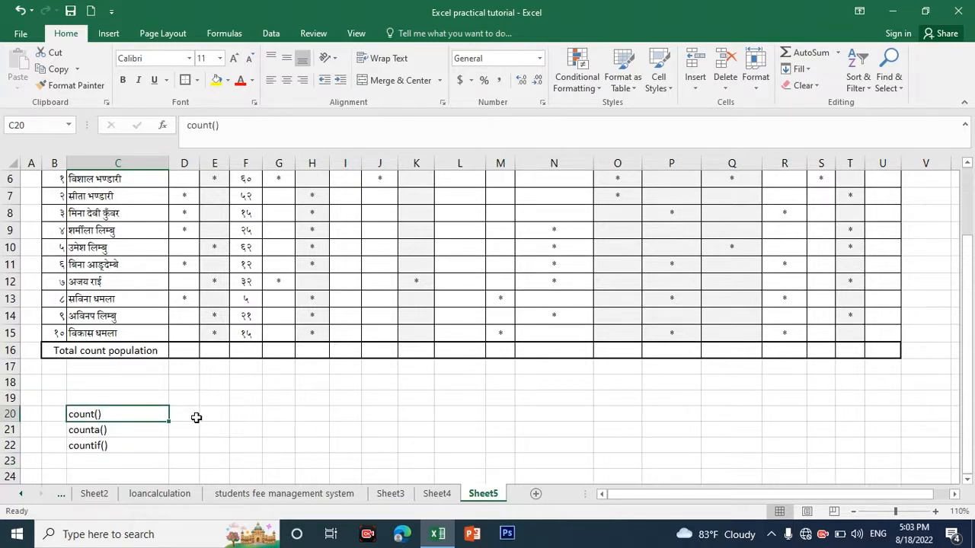
pyautogui.click(190, 418)
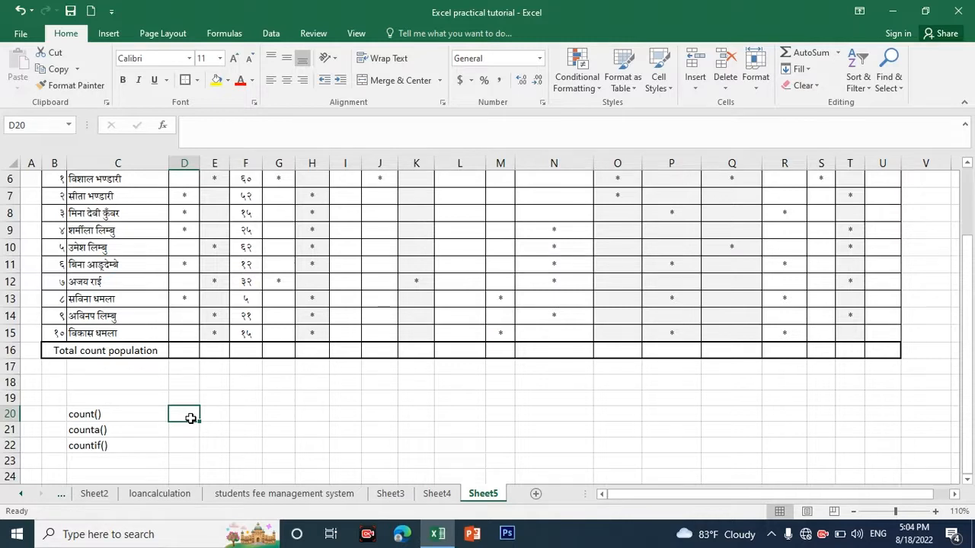
pyautogui.write('=count')
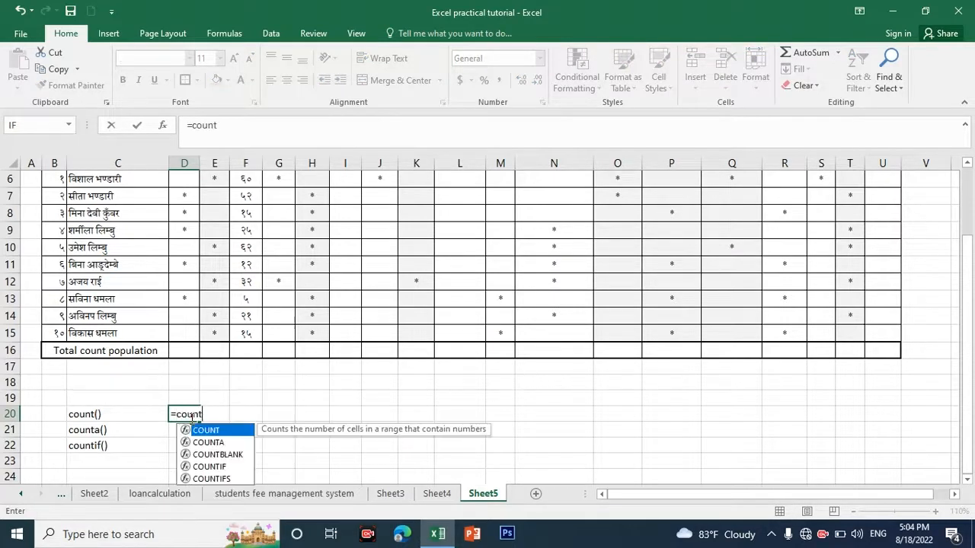
pyautogui.press('Tab')
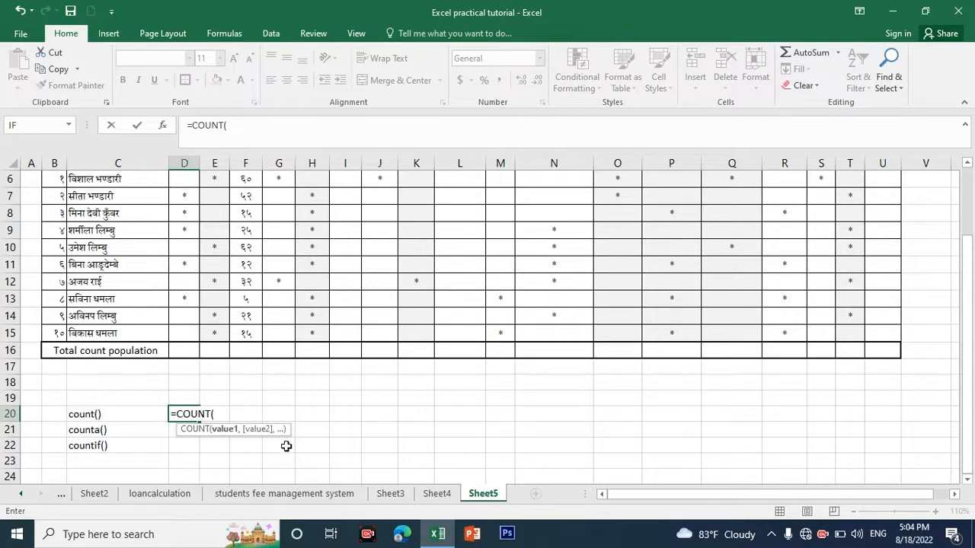
pyautogui.scroll(2, 376, 410)
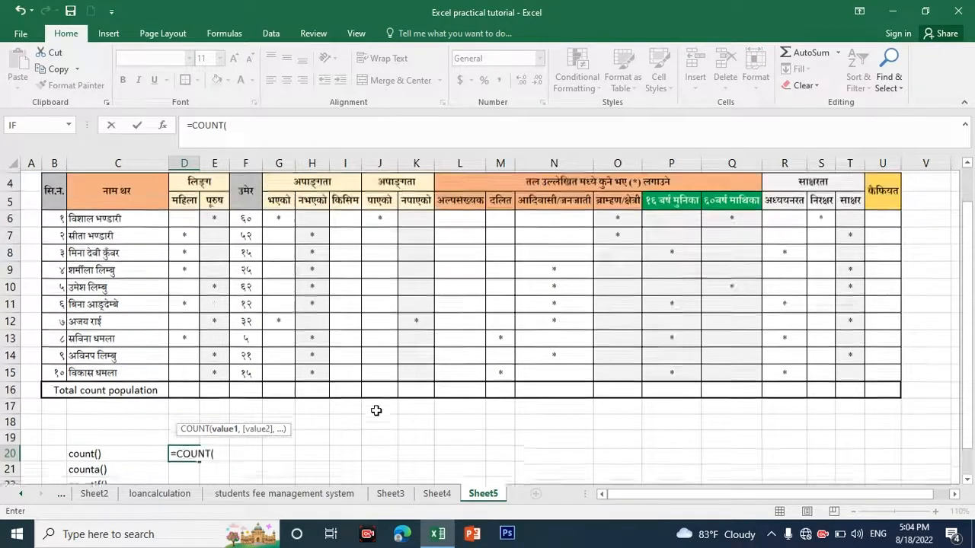
pyautogui.moveTo(189, 288); pyautogui.dragTo(192, 441)
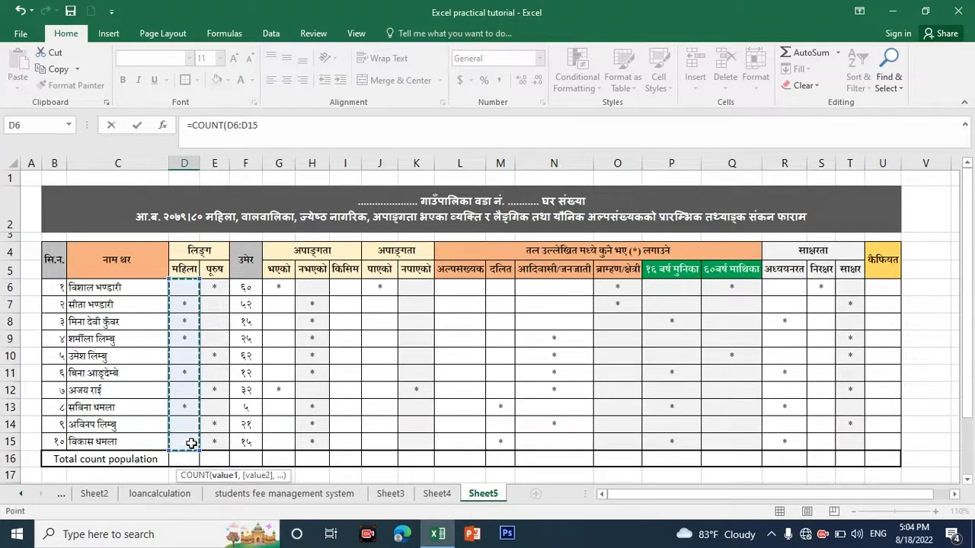
pyautogui.press('Return')
# Step: Replace the formula in cell D20 with =COUNT(F6:F15) to count the entries in the age column
pyautogui.click(193, 461)
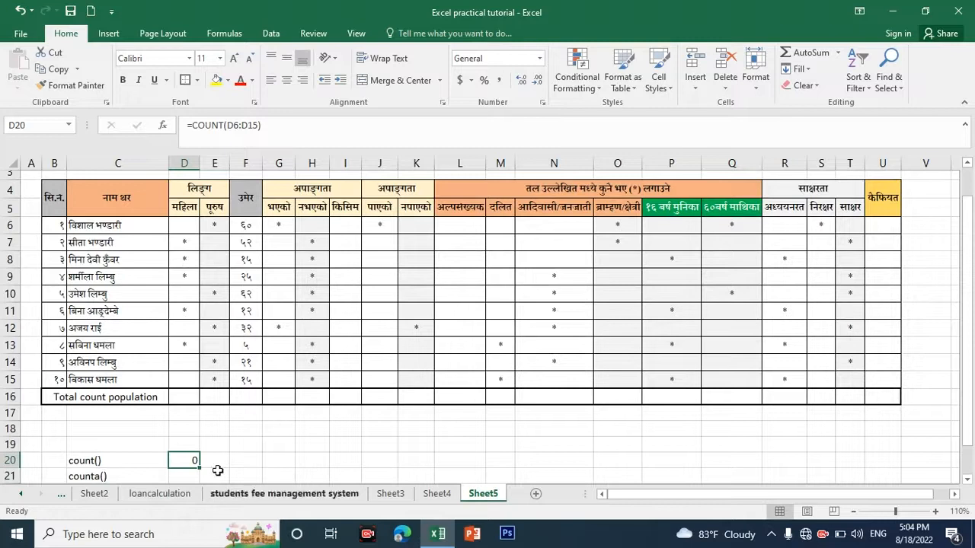
pyautogui.write('=count')
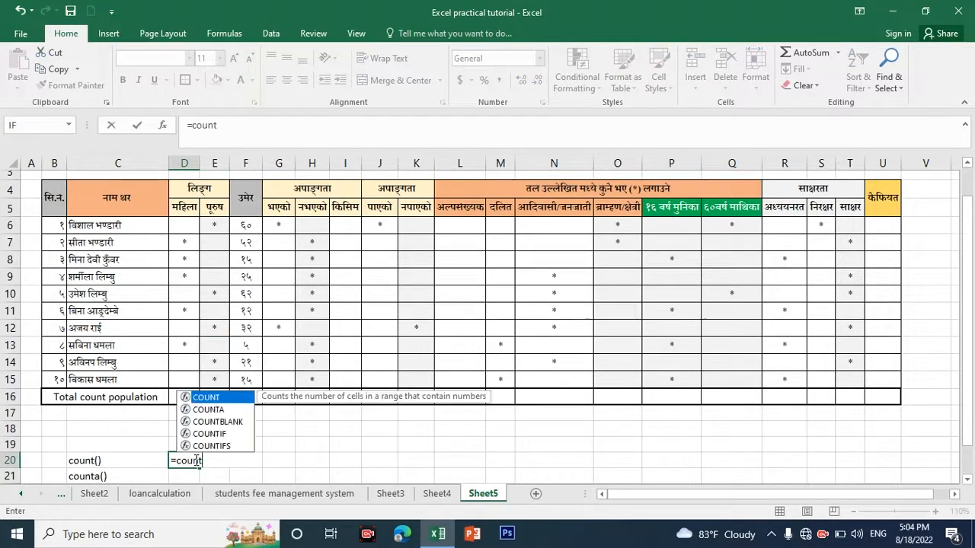
pyautogui.press('Tab')
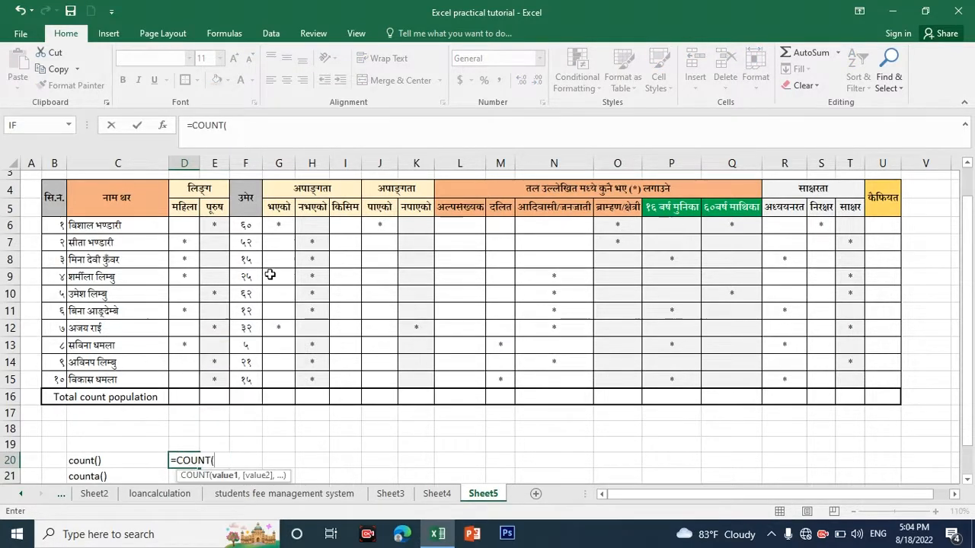
pyautogui.moveTo(247, 225); pyautogui.dragTo(252, 373)
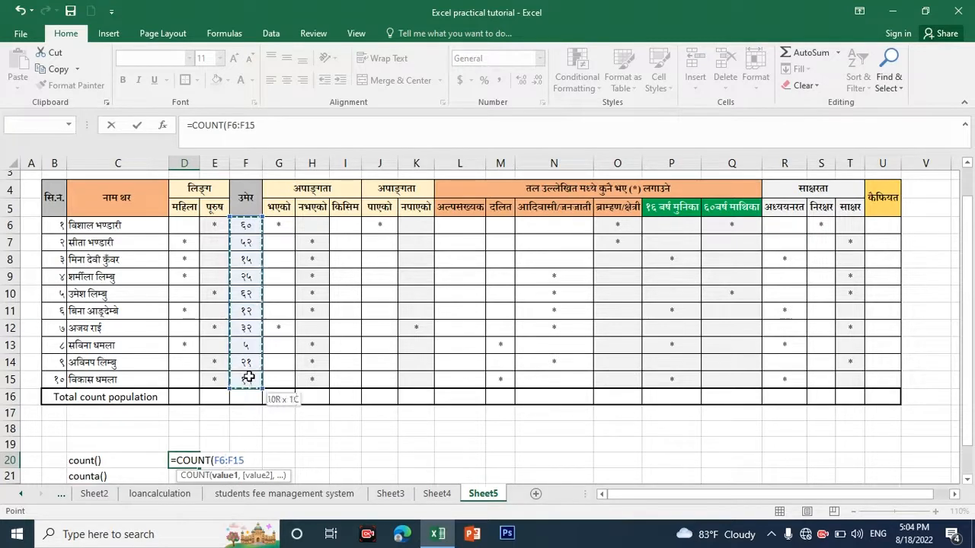
pyautogui.press('Return')
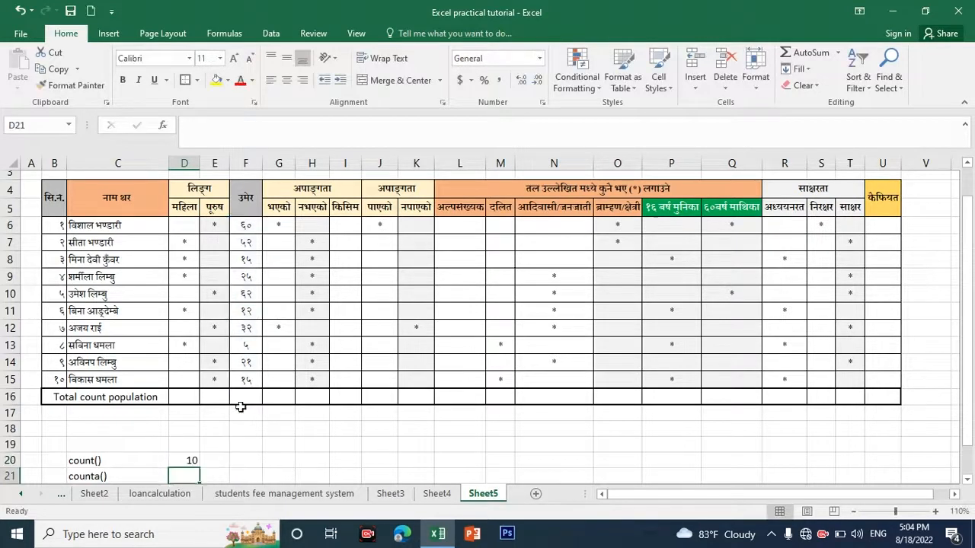
pyautogui.click(180, 460)
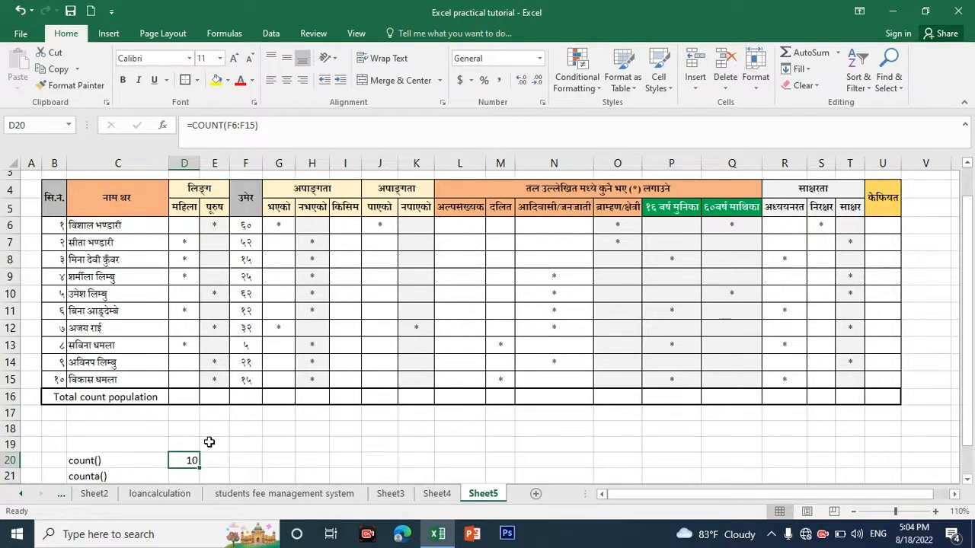
# Step: Try the COUNT function in cell D21 on the female column's range D6:D15
pyautogui.scroll(-1, 184, 461)
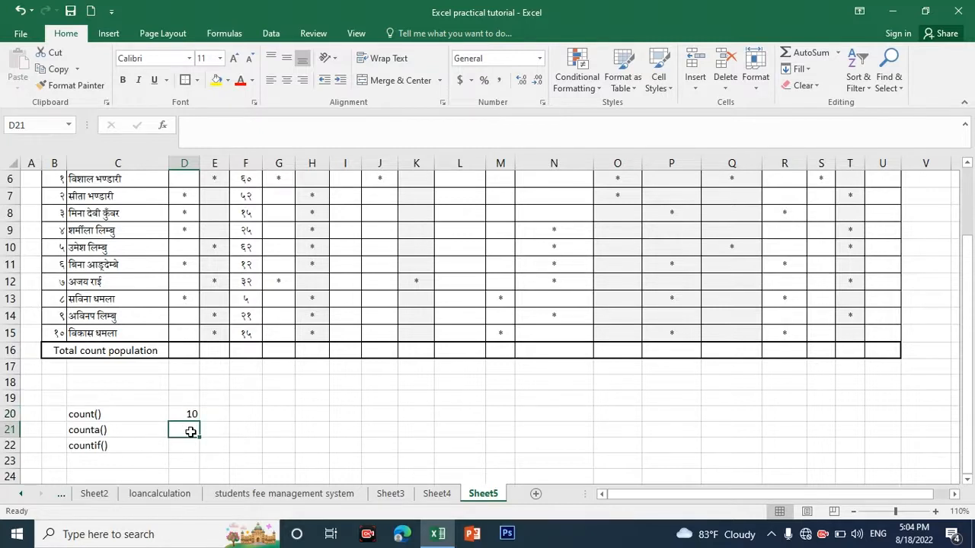
pyautogui.write('=count')
pyautogui.press('Tab')
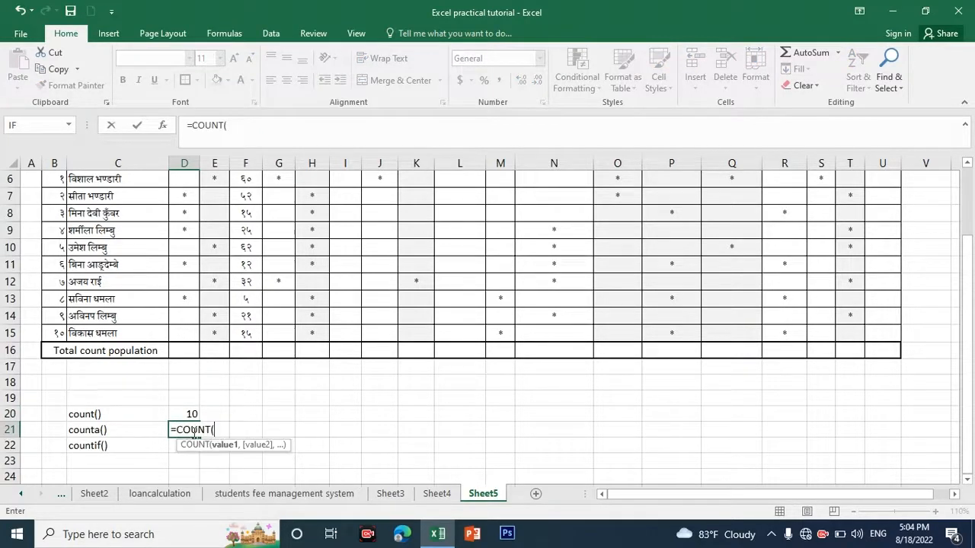
pyautogui.scroll(2, 195, 431)
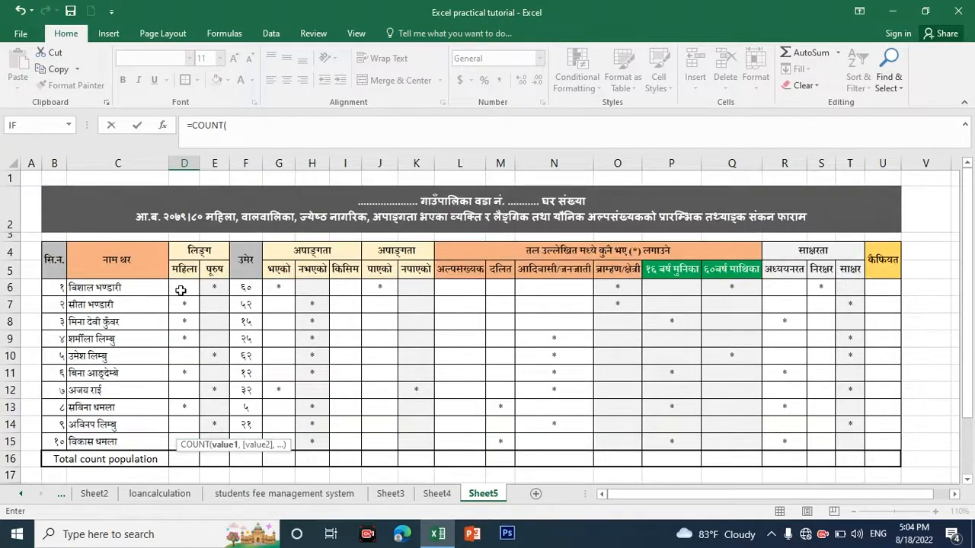
pyautogui.moveTo(182, 290); pyautogui.dragTo(172, 443)
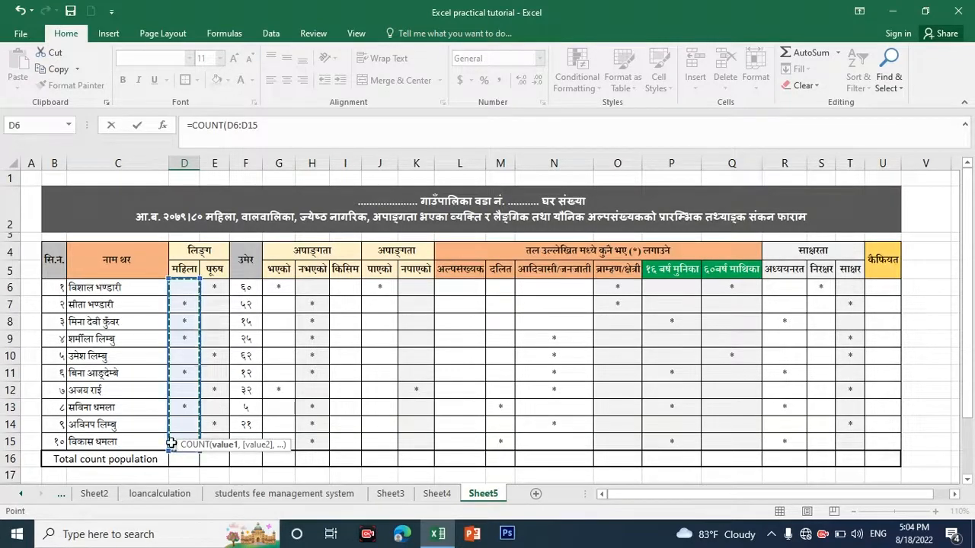
pyautogui.press('Return')
# Step: Change the formula in cell D21 to =COUNTA(D6:D15) to count the marked cells in the female column
pyautogui.click(184, 449)
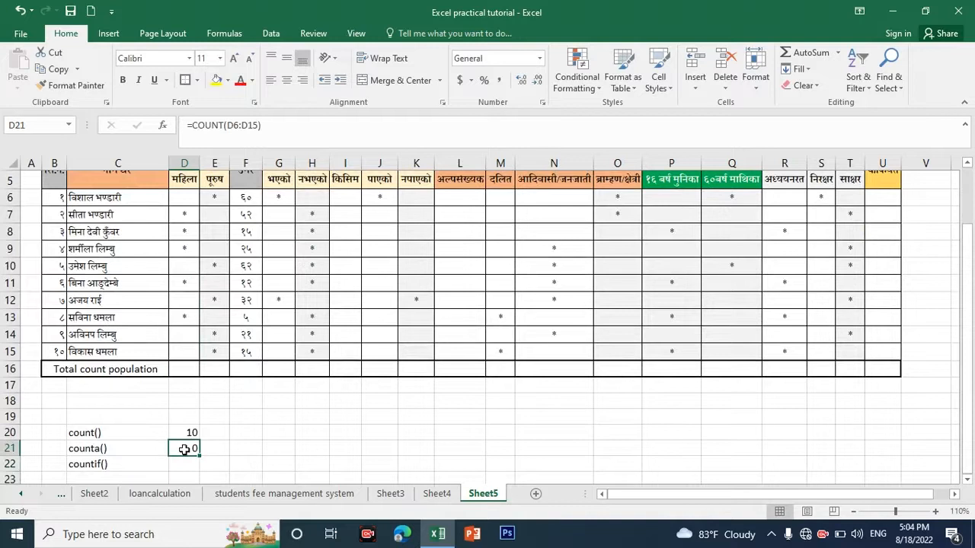
pyautogui.click(224, 126)
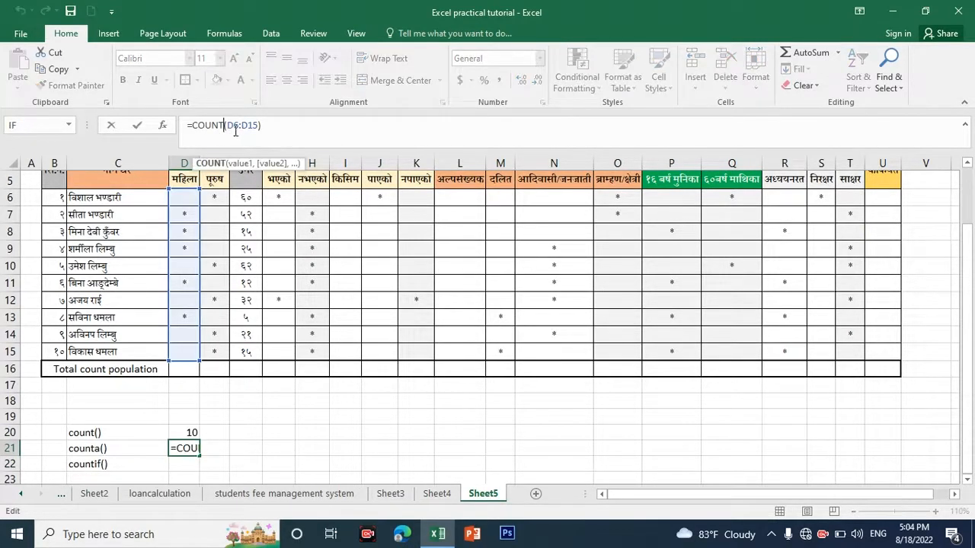
pyautogui.write('a')
pyautogui.press('Return')
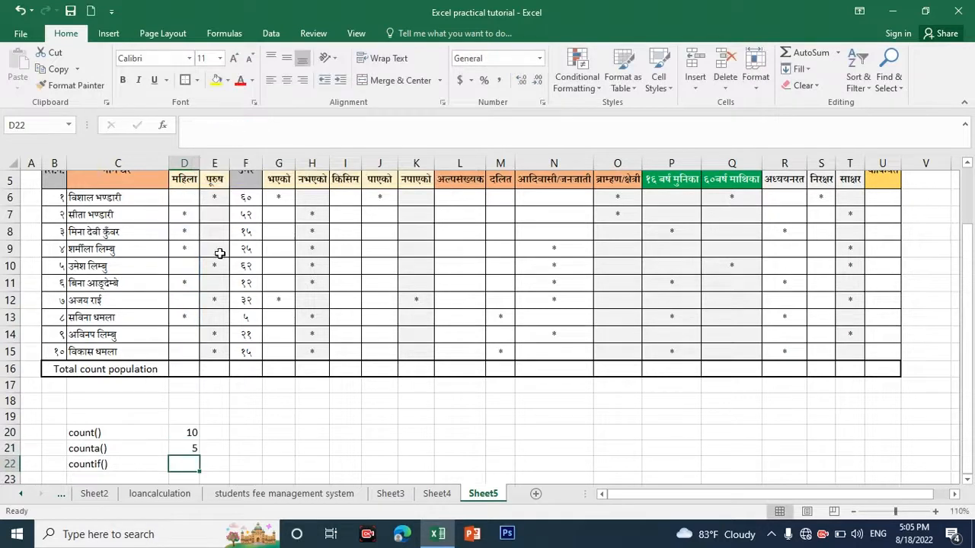
# Step: Compare the COUNT and COUNTA formulas in cells D20 and D21 with the ages and the blank cells of the female column
pyautogui.click(186, 448)
pyautogui.scroll(2, 191, 446)
pyautogui.scroll(-1, 190, 442)
pyautogui.click(190, 450)
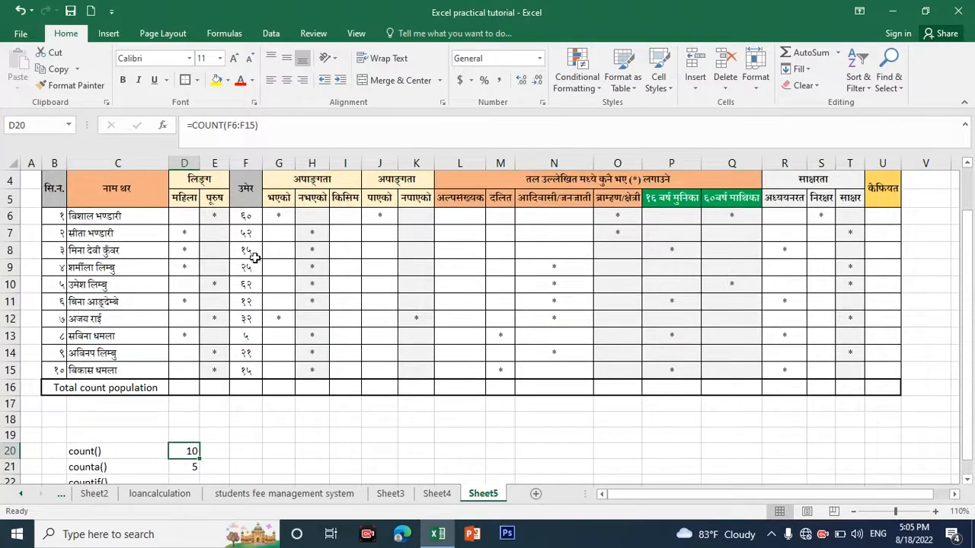
pyautogui.scroll(-2, 201, 400)
pyautogui.scroll(-1, 194, 380)
pyautogui.click(187, 364)
pyautogui.scroll(2, 188, 361)
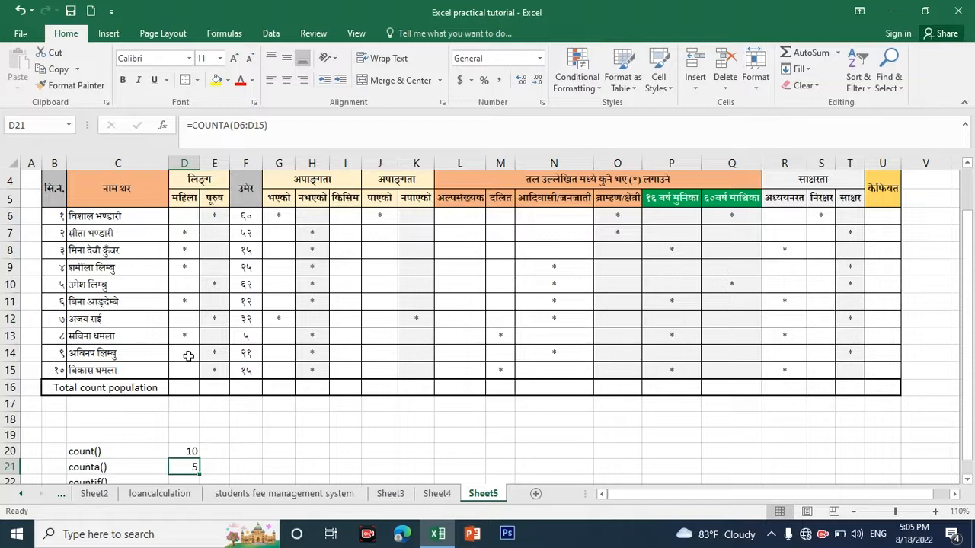
pyautogui.click(188, 367)
pyautogui.click(187, 354)
pyautogui.click(187, 318)
pyautogui.click(187, 284)
pyautogui.click(184, 218)
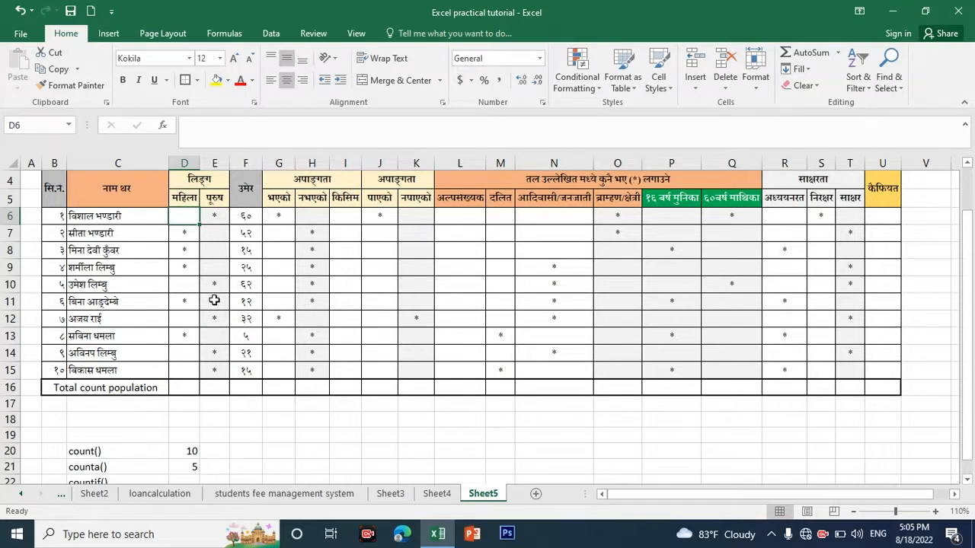
pyautogui.scroll(-1, 198, 365)
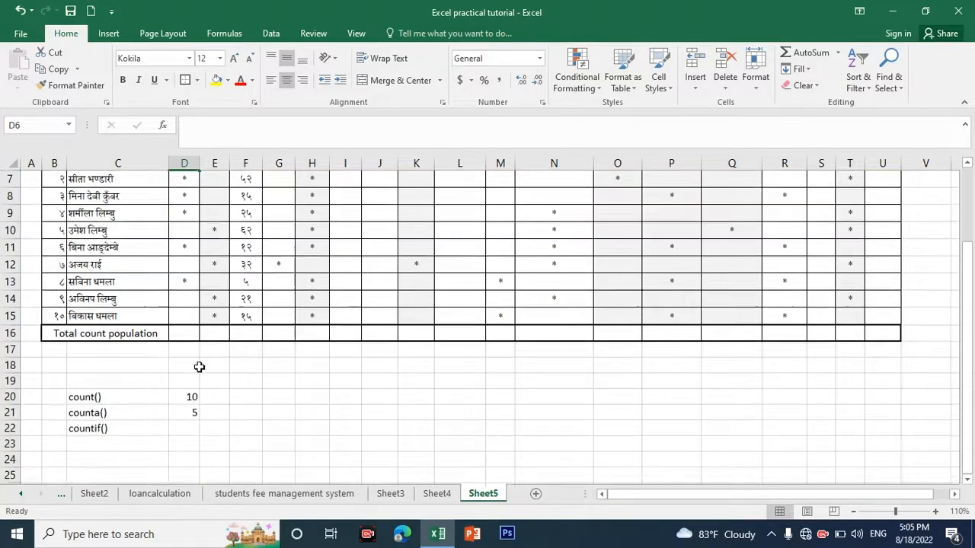
pyautogui.click(193, 410)
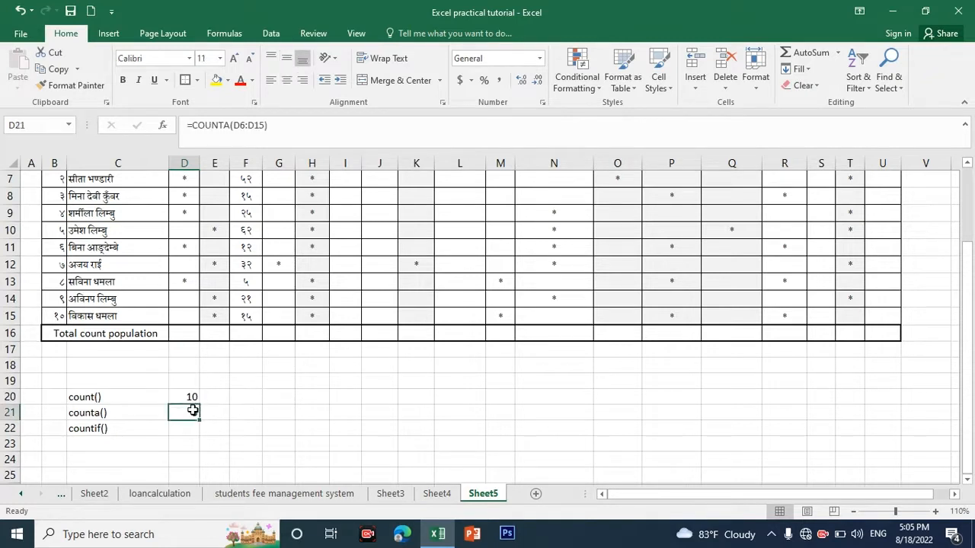
# Step: Re-enter the asterisk mark in cell D11 of the female column
pyautogui.click(185, 282)
pyautogui.click(185, 250)
pyautogui.write('*')
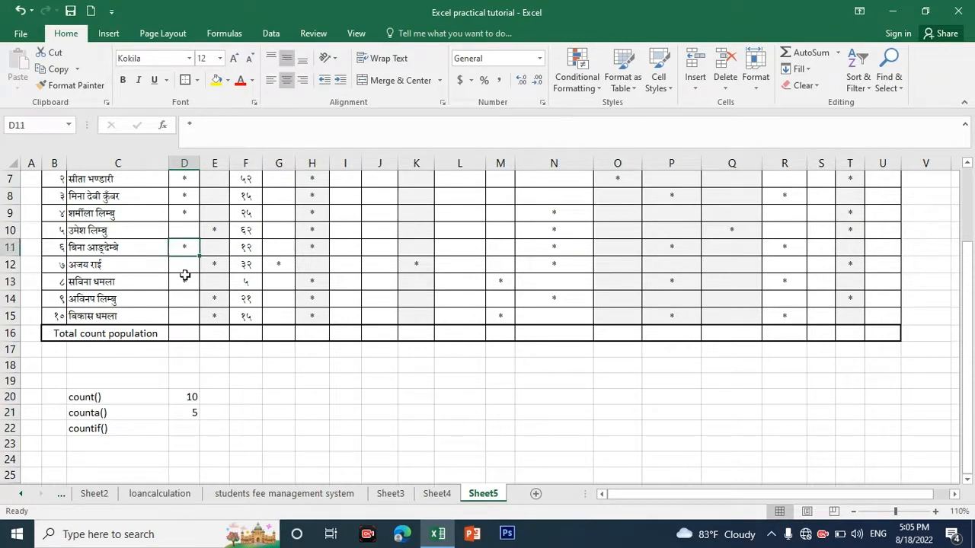
pyautogui.press('Return')
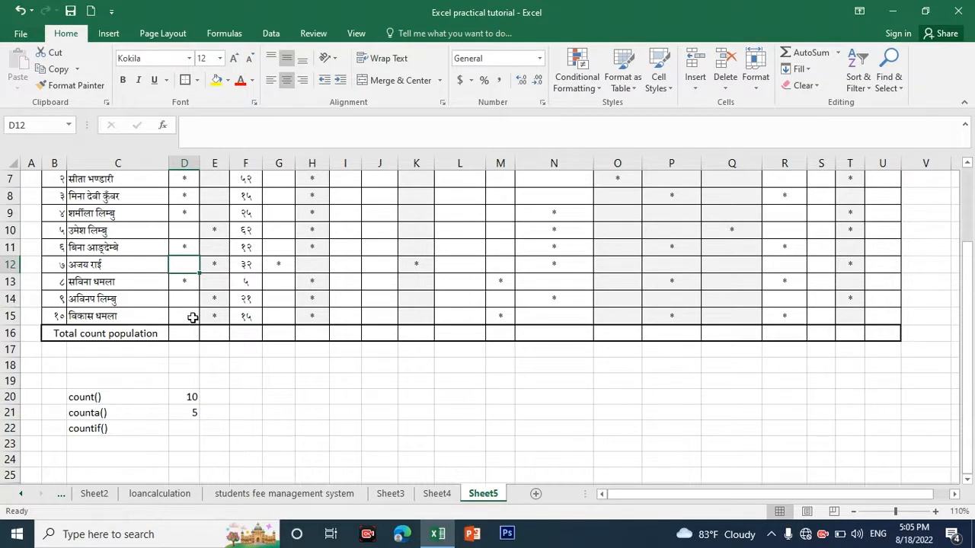
# Step: Clear the trial formulas from cells D20 and D21 beside the count() and counta() labels
pyautogui.click(193, 410)
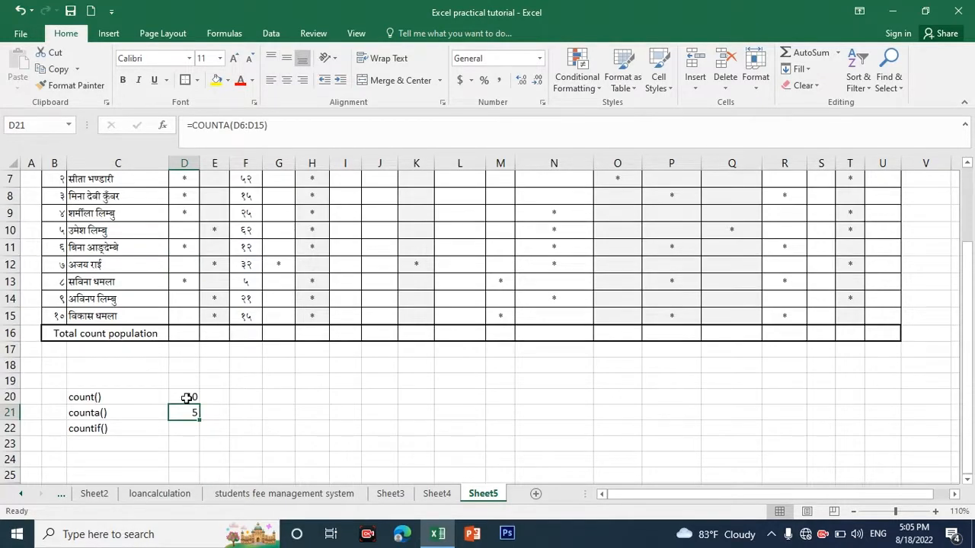
pyautogui.press('Delete')
pyautogui.click(206, 424)
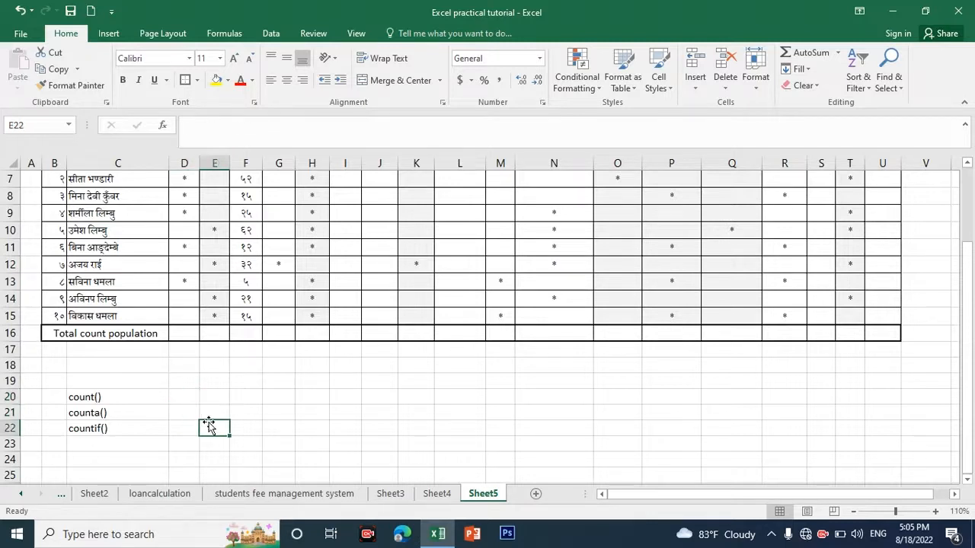
# Step: Examine the asterisk mark in cell D7 and the countif() label in cell C22 with the empty cell beside it
pyautogui.scroll(1, 204, 421)
pyautogui.click(184, 233)
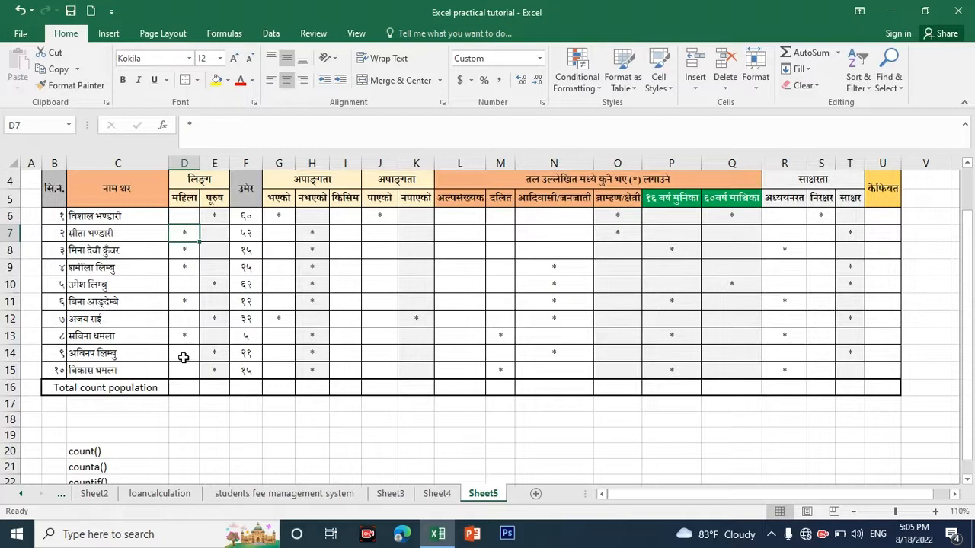
pyautogui.scroll(-1, 182, 355)
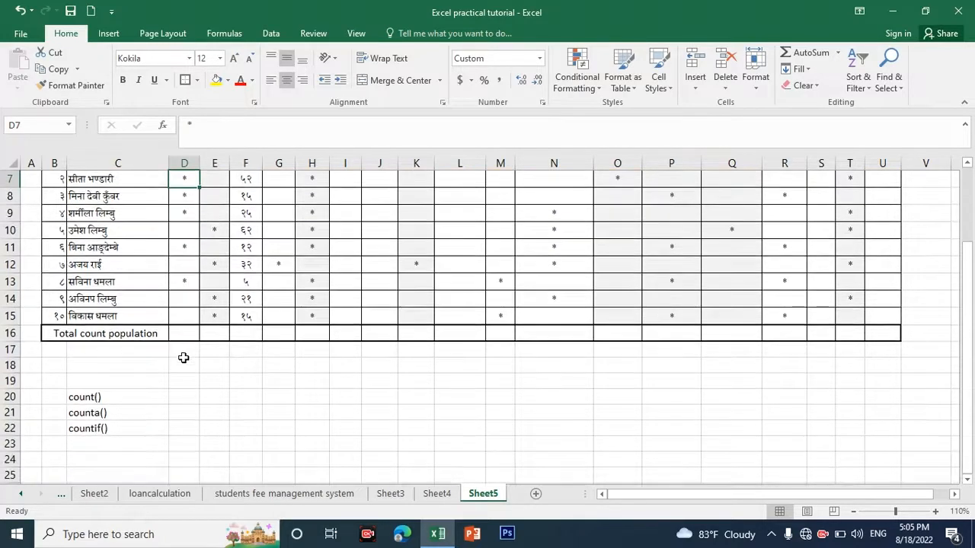
pyautogui.click(172, 430)
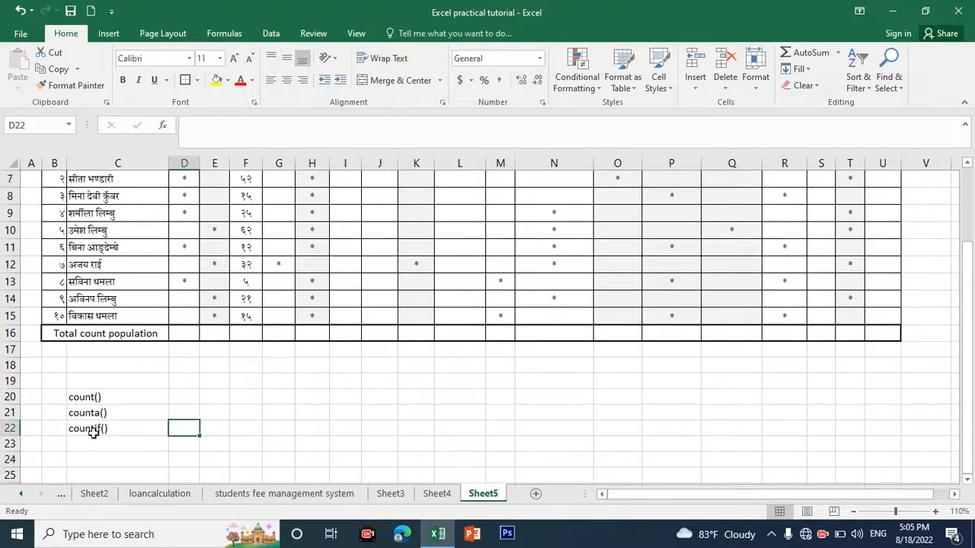
pyautogui.click(85, 430)
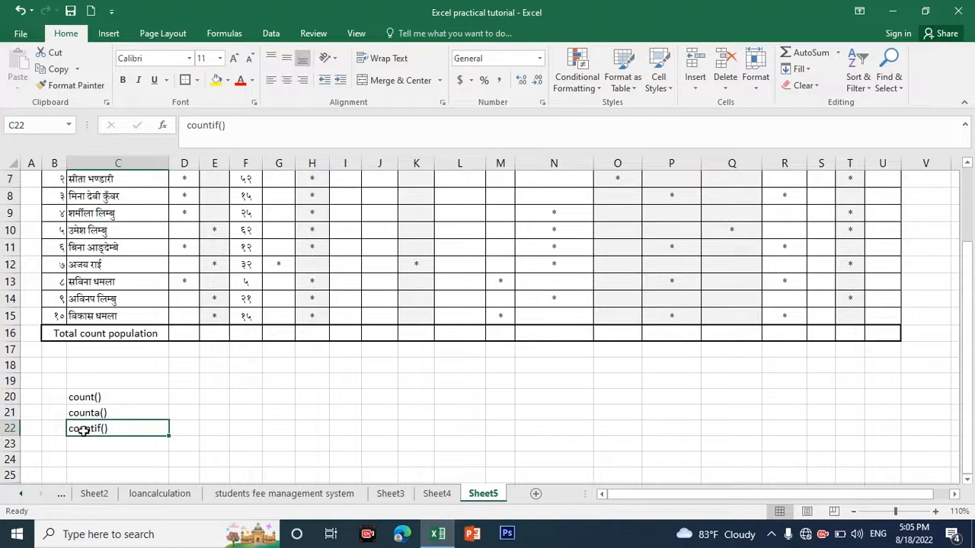
pyautogui.click(174, 428)
pyautogui.click(118, 429)
pyautogui.click(195, 426)
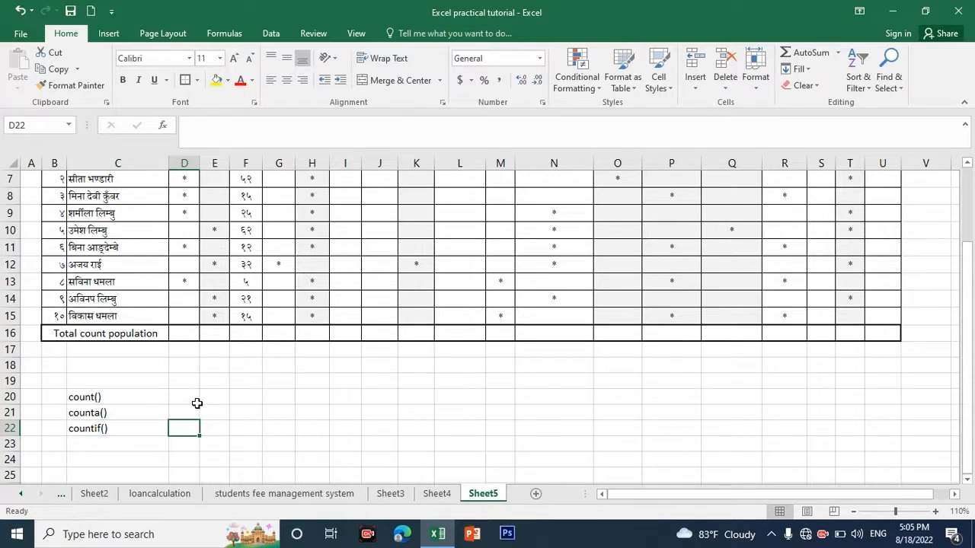
pyautogui.click(106, 428)
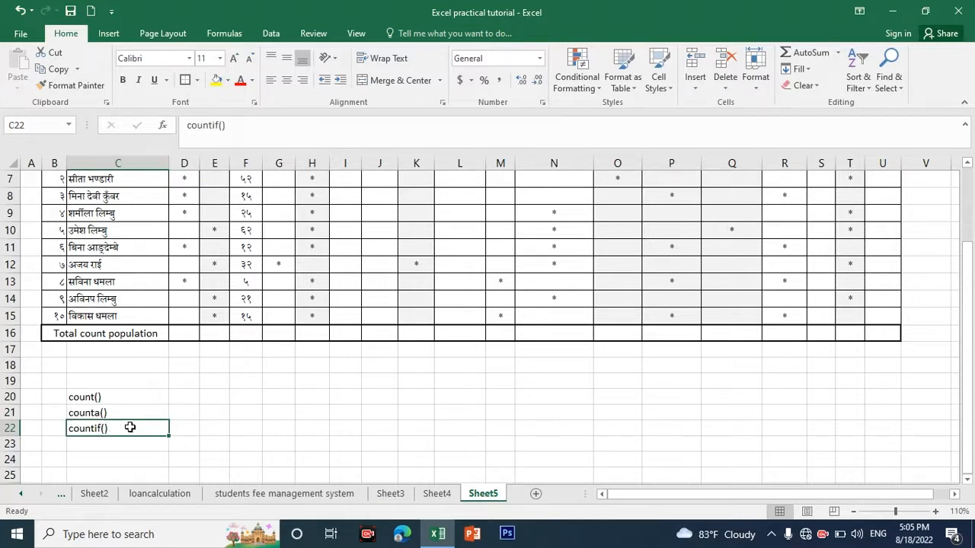
# Step: Enter =COUNTIF(D6:D15,"*") in cell D16 of the total row to count the female column's asterisks
pyautogui.click(185, 333)
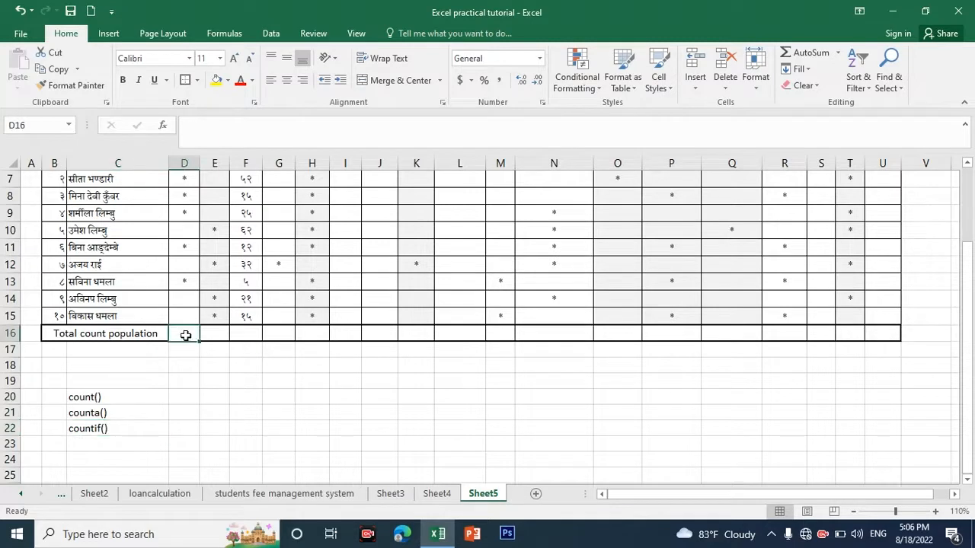
pyautogui.scroll(2, 193, 339)
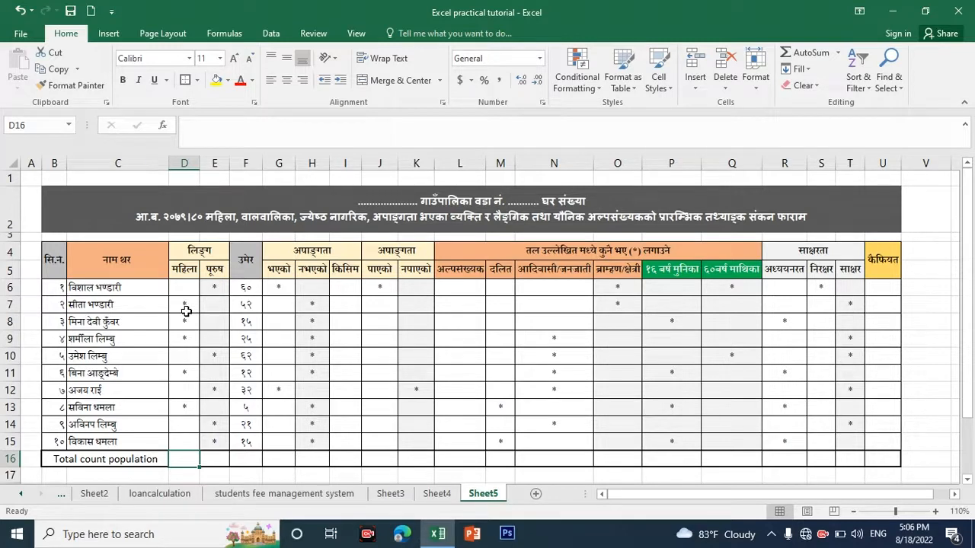
pyautogui.write('=countif')
pyautogui.press('Tab')
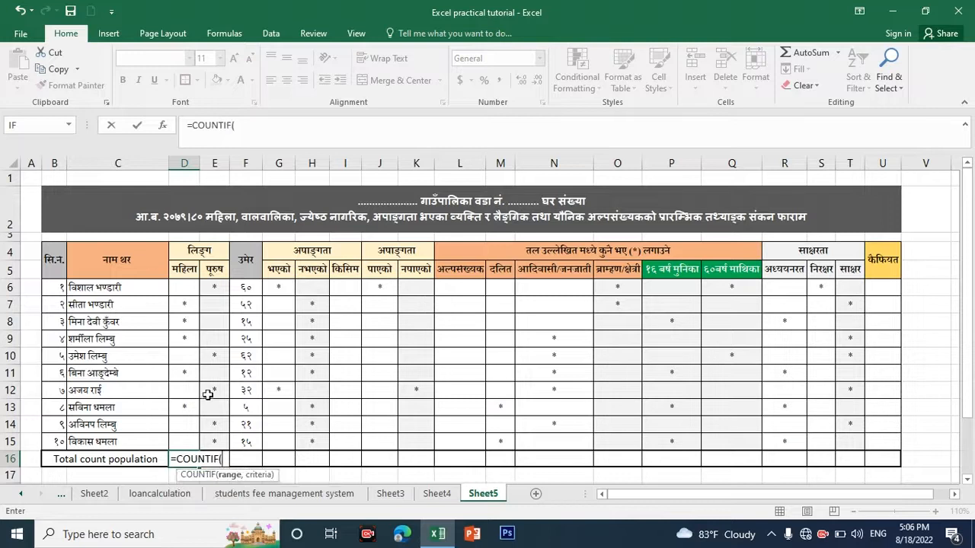
pyautogui.moveTo(186, 286); pyautogui.dragTo(184, 443)
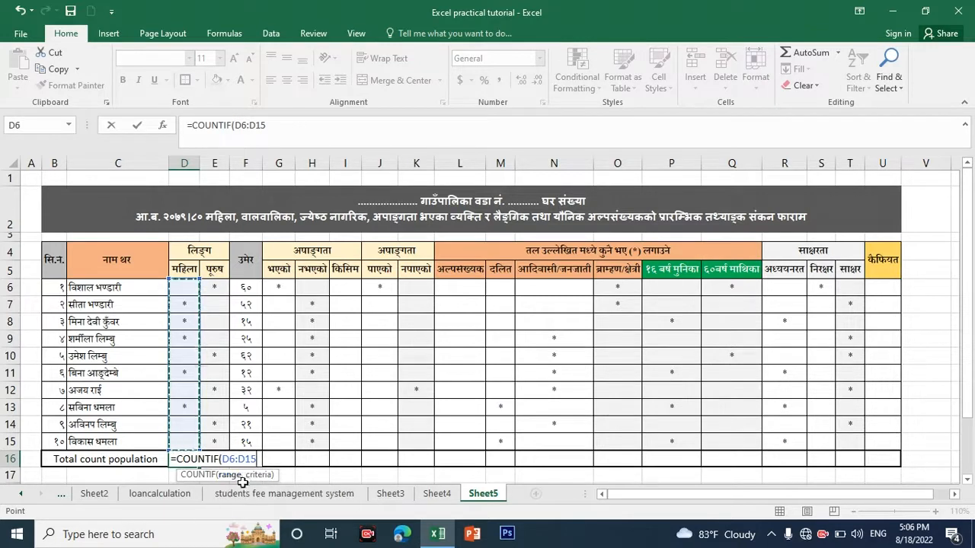
pyautogui.write(',')
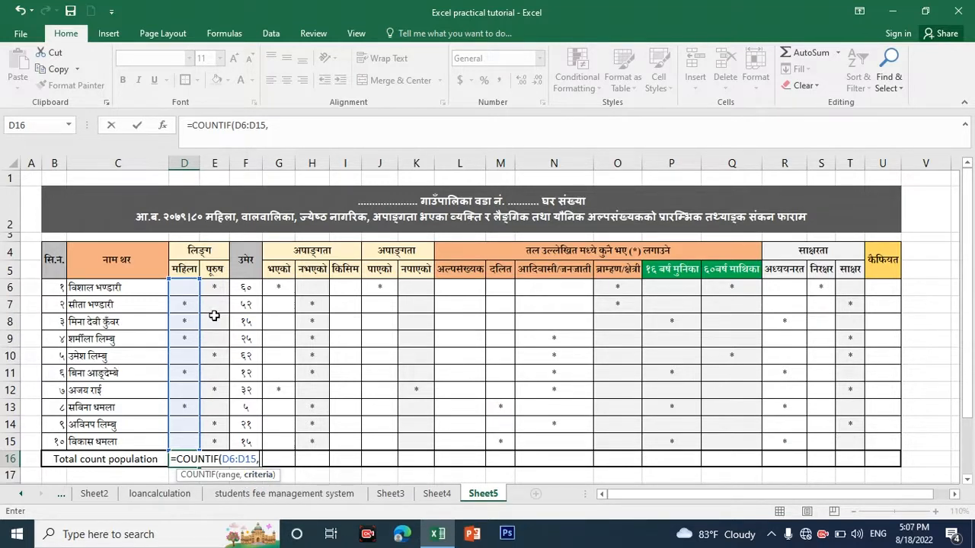
pyautogui.write('"*")')
pyautogui.press('Return')
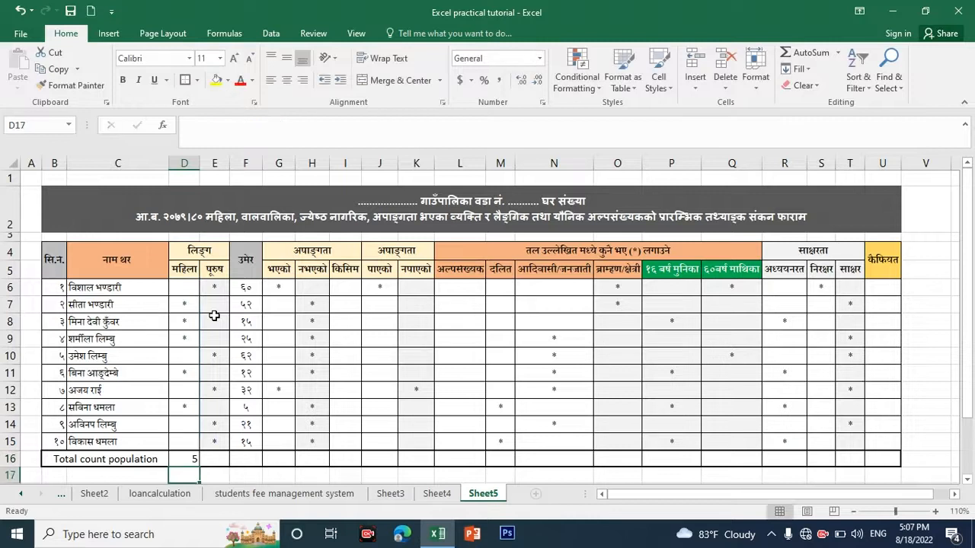
# Step: Copy the COUNTIF formula from cell D16 across the total count row through cell T16
pyautogui.click(182, 460)
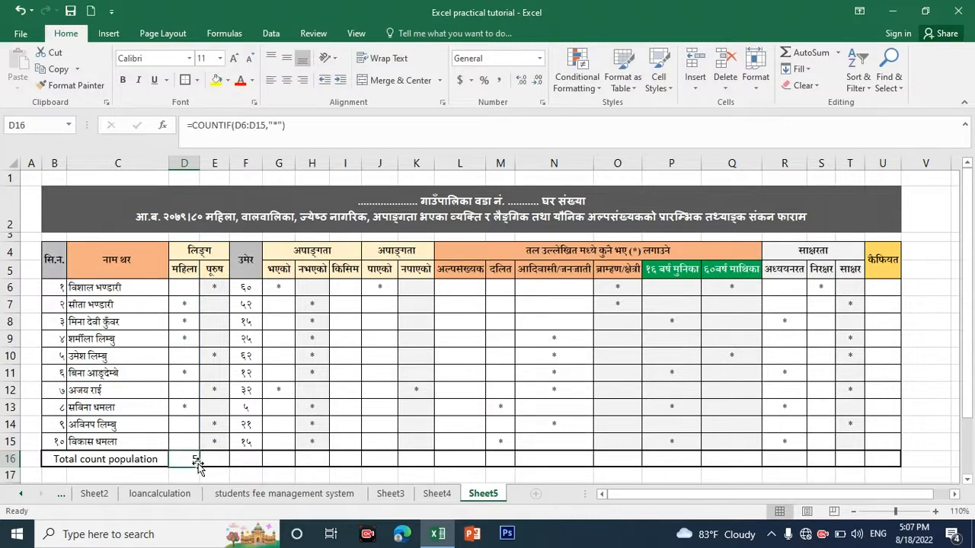
pyautogui.moveTo(200, 466); pyautogui.dragTo(853, 461)
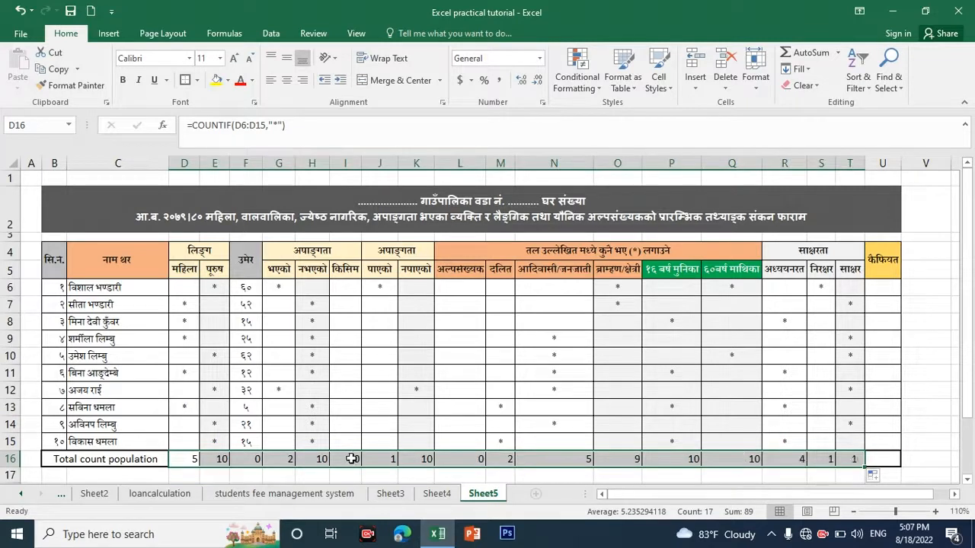
pyautogui.click(246, 461)
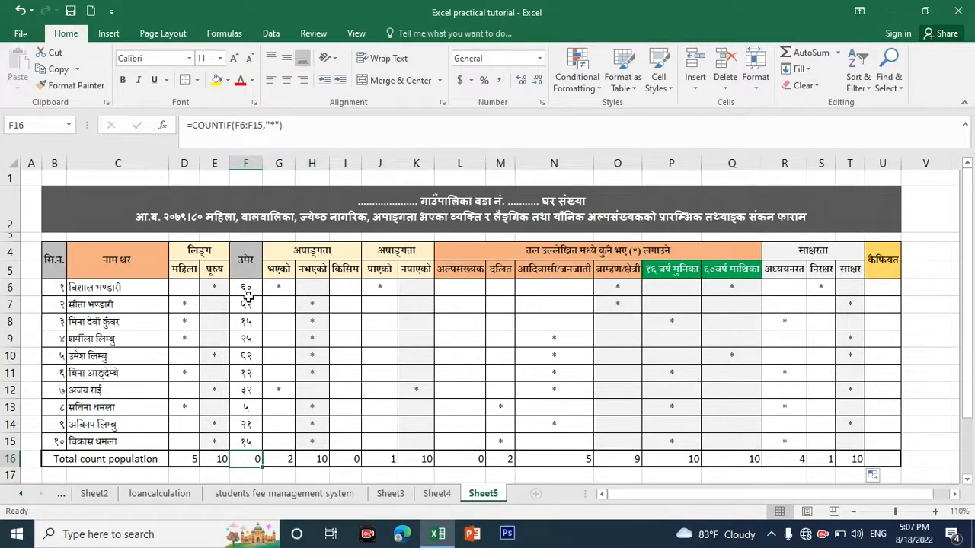